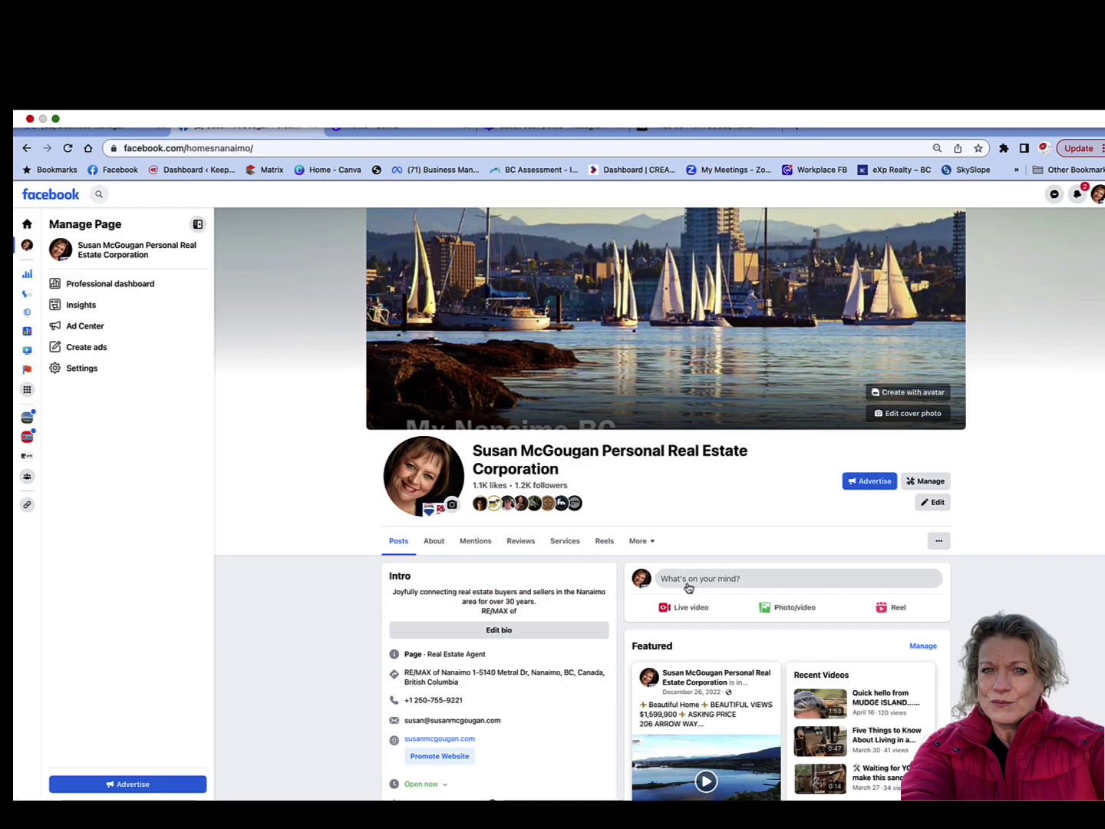
Go from the 'What's on your mind?' box to the Planner week of Sun 30 – Sat 6.
click(691, 581)
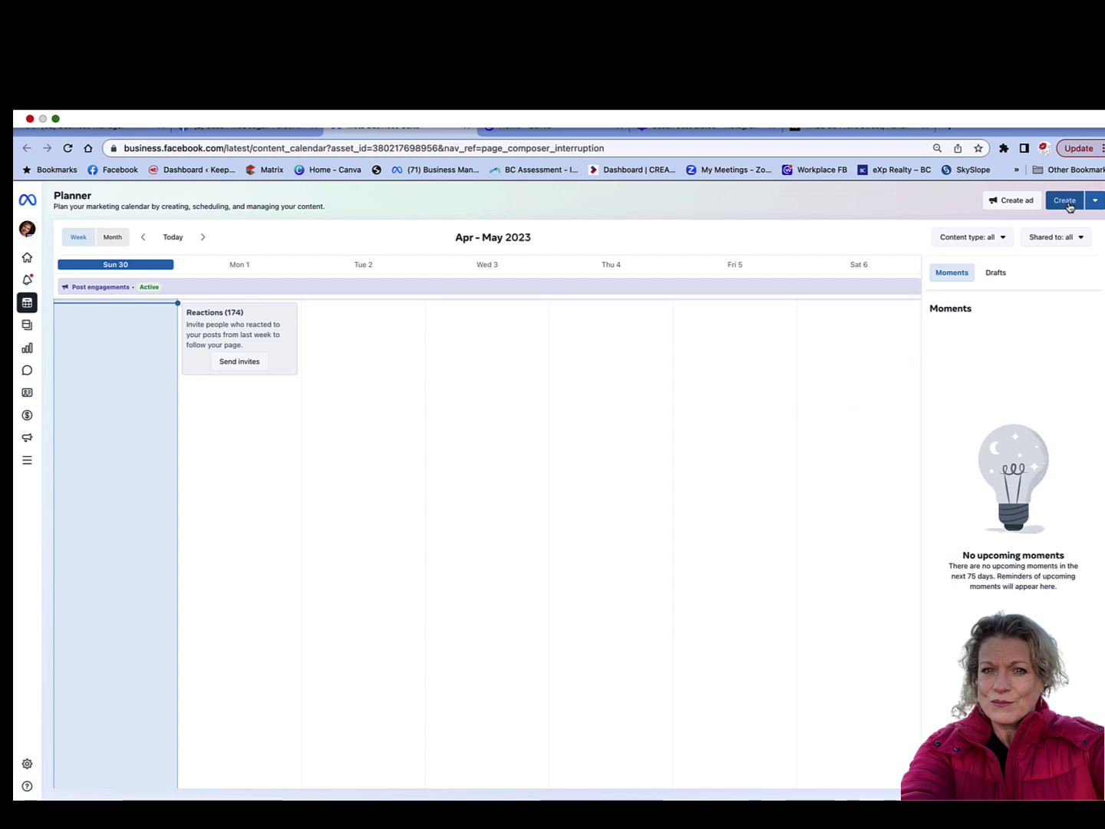
Open a blank Create post composer for the business Page from the Planner.
click(1069, 205)
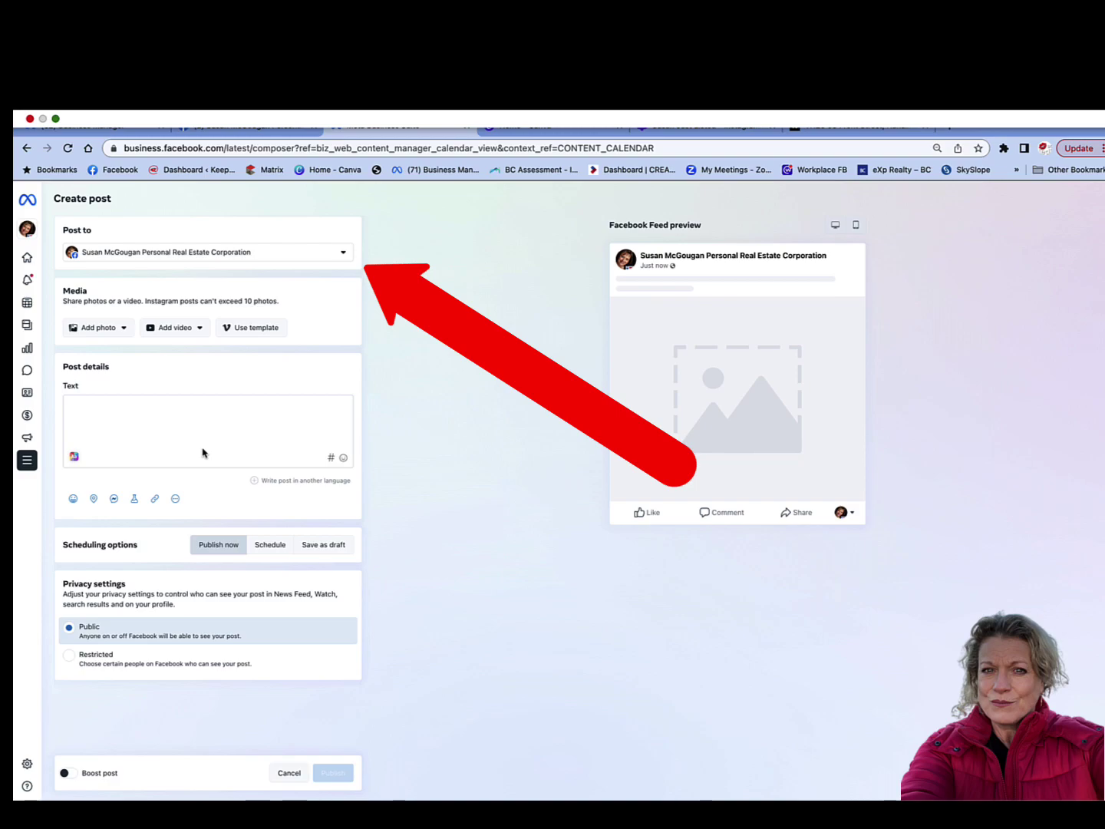
Add the linked Instagram account as a Post to destination alongside the Facebook Page.
click(345, 258)
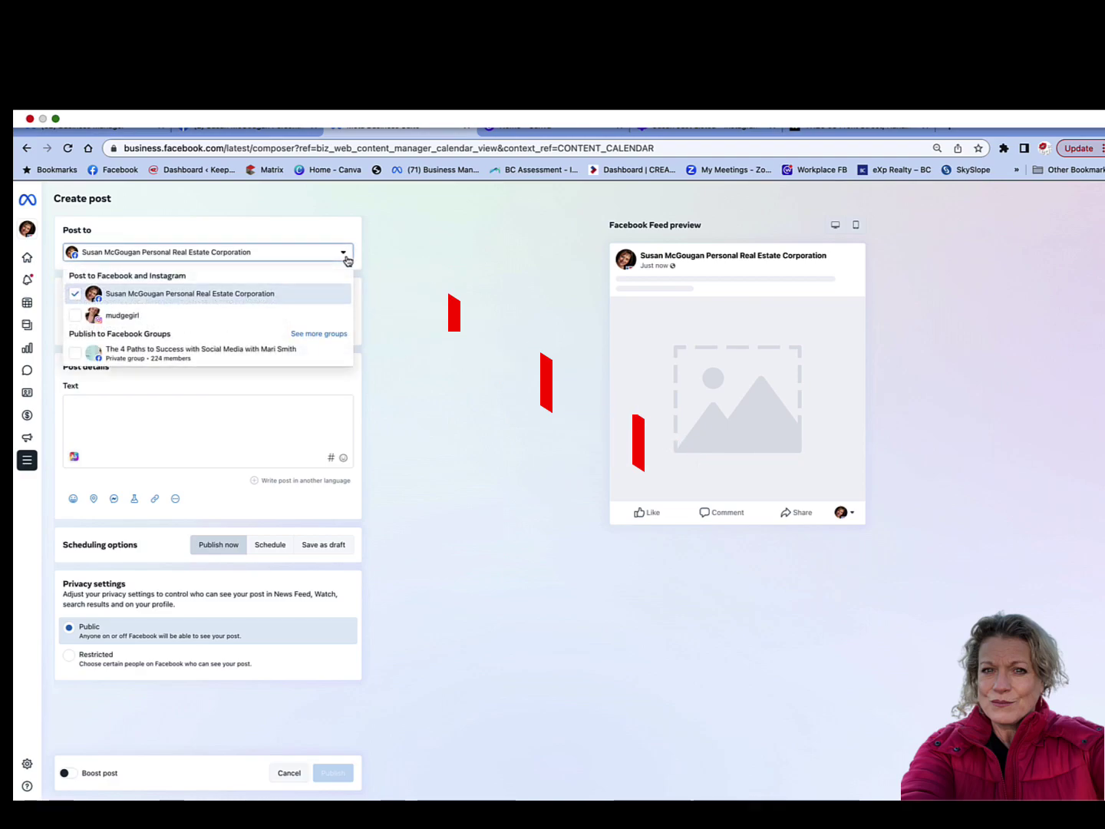
click(75, 320)
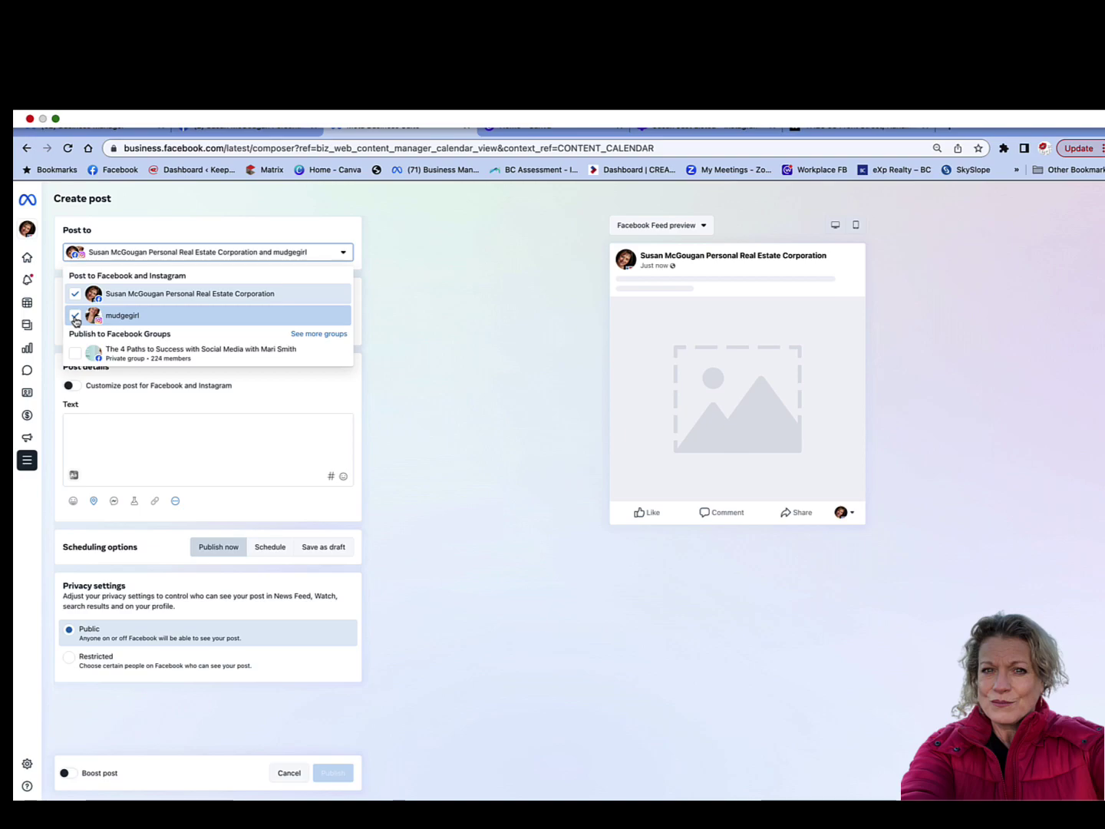
click(366, 376)
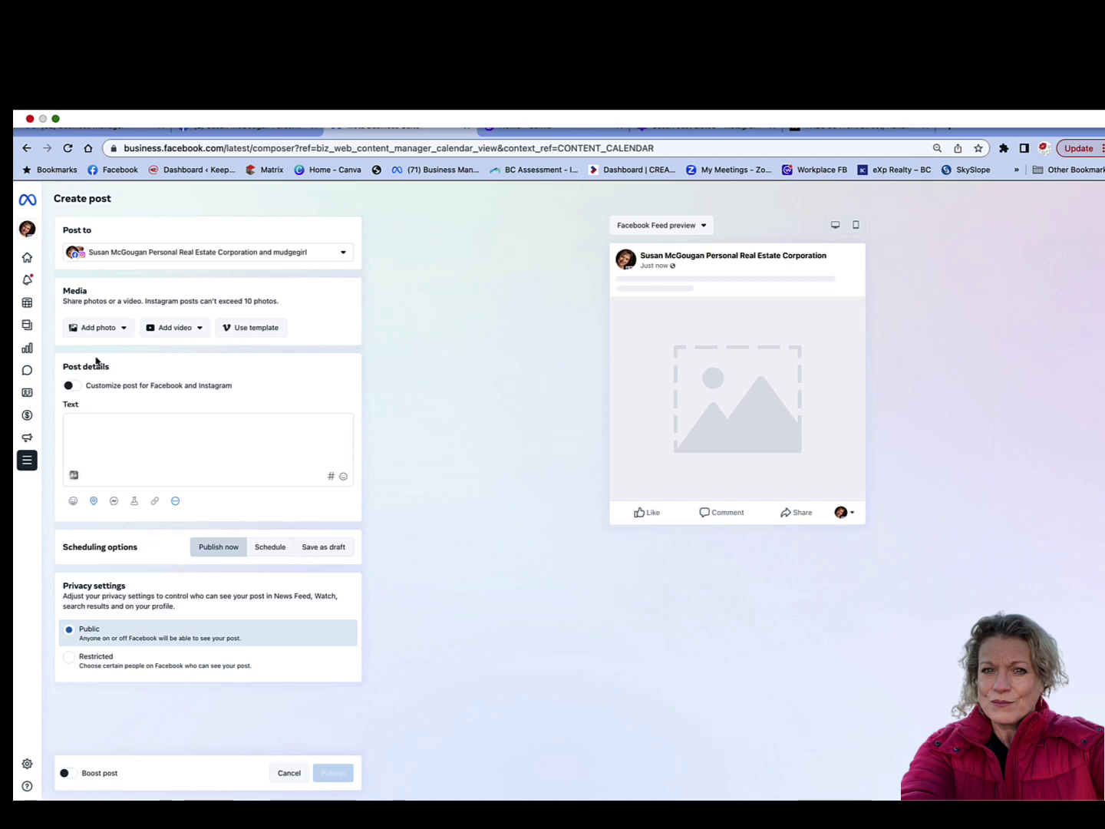
Upload 1.png from the desktop as the post's photo.
click(107, 332)
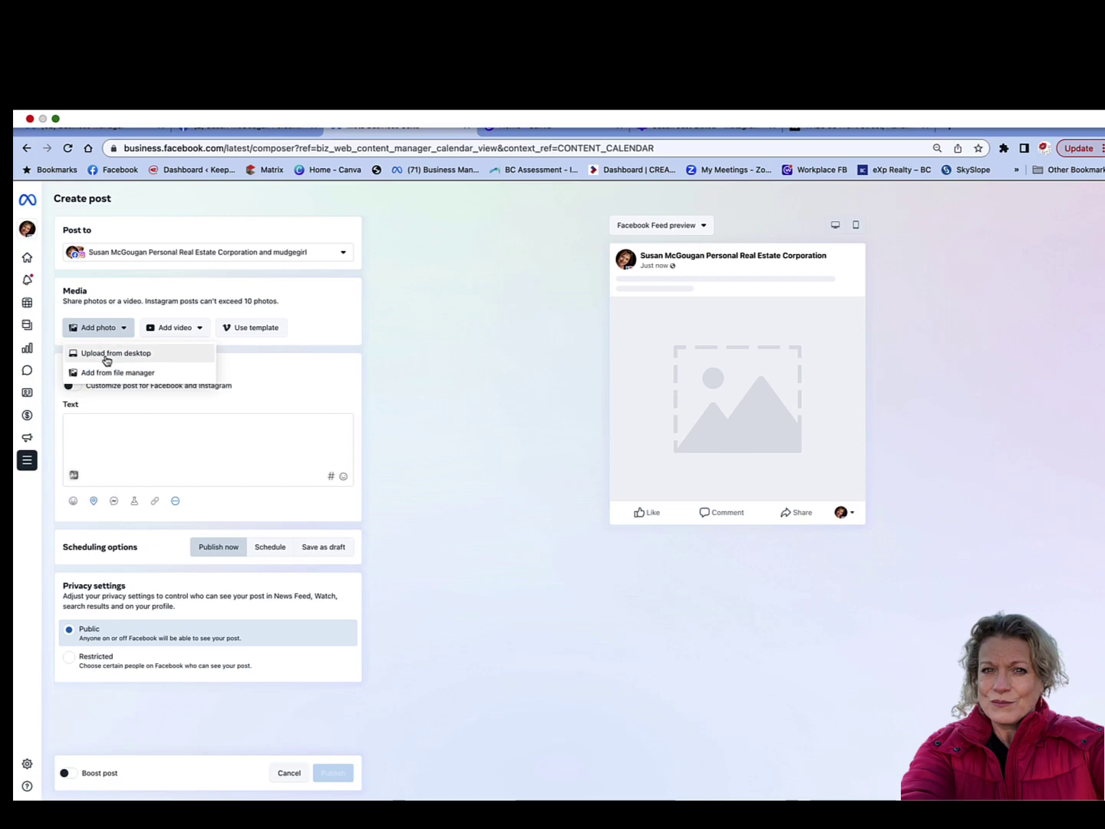
click(106, 360)
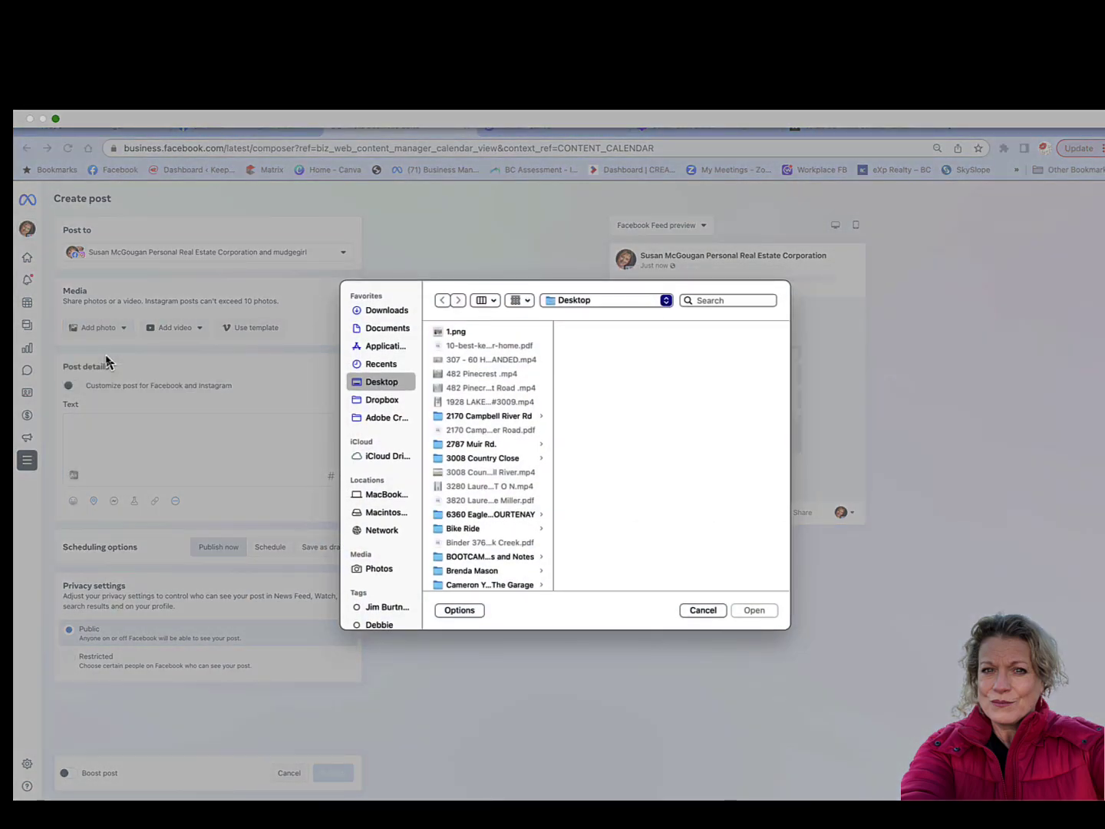
click(456, 331)
click(754, 610)
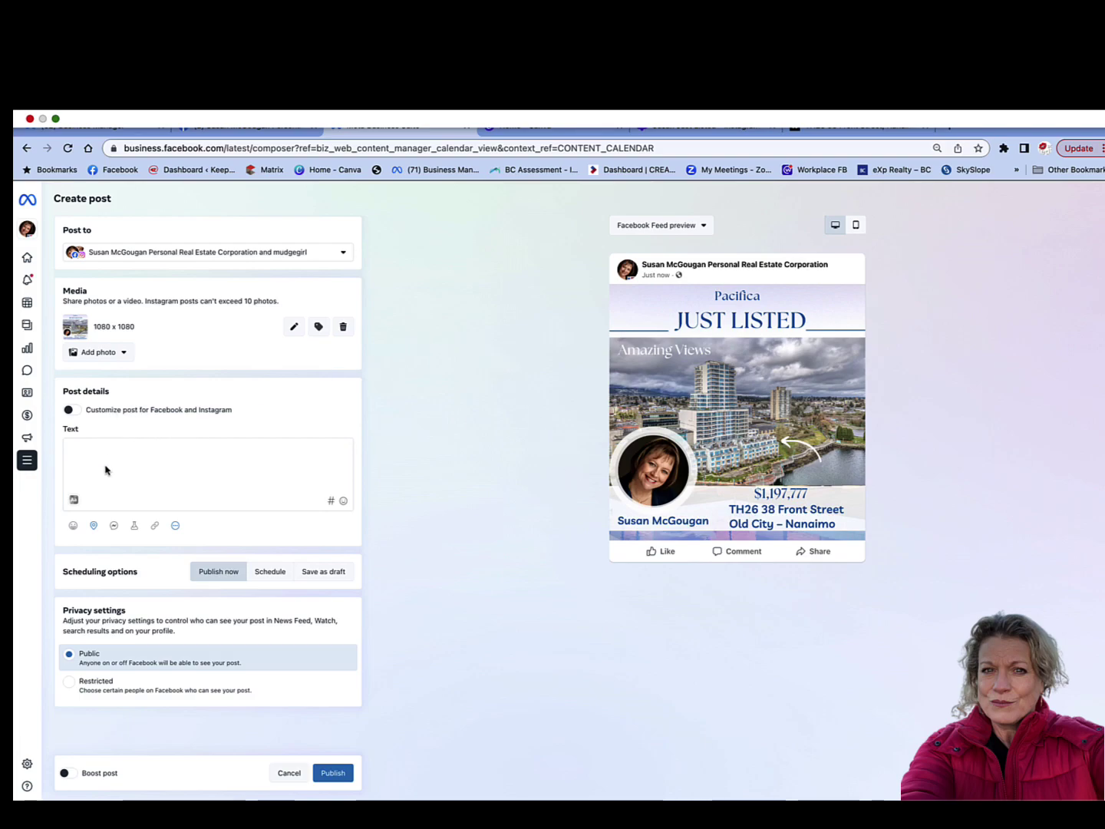
Paste the listing description and add blank lines after the photo-link and 'so act fast!' lines.
click(77, 448)
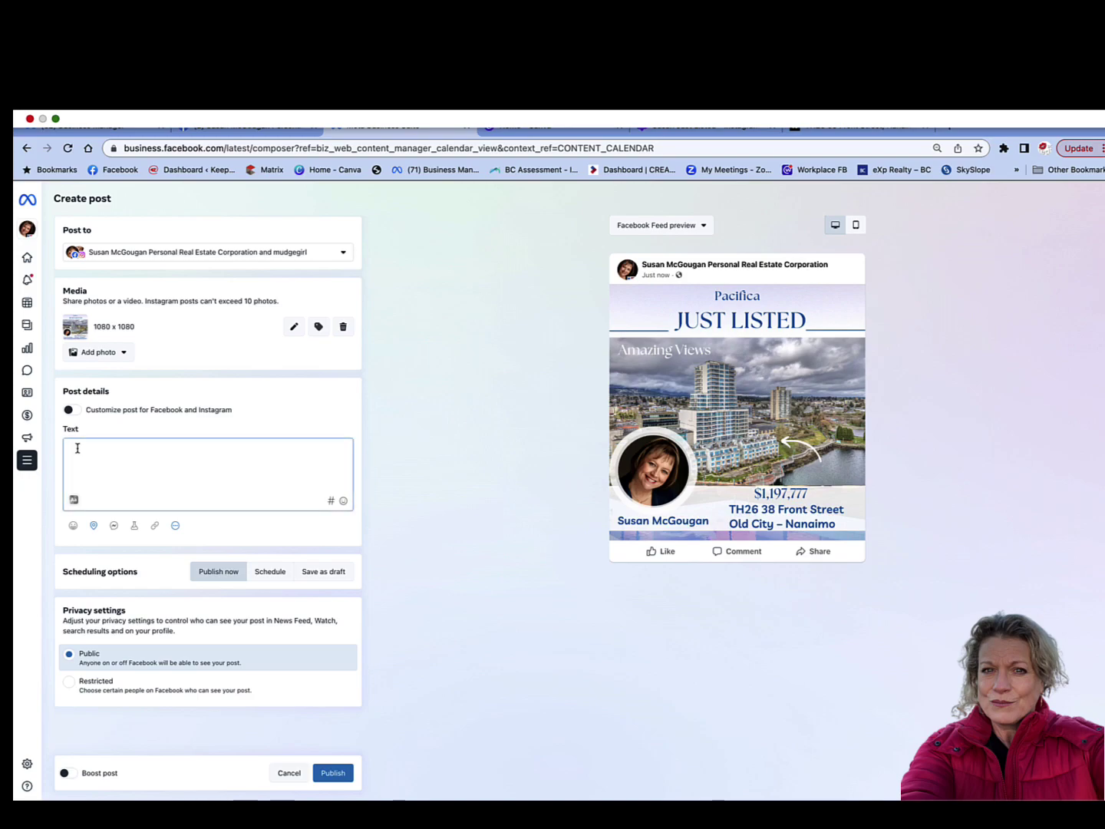
key(super+v)
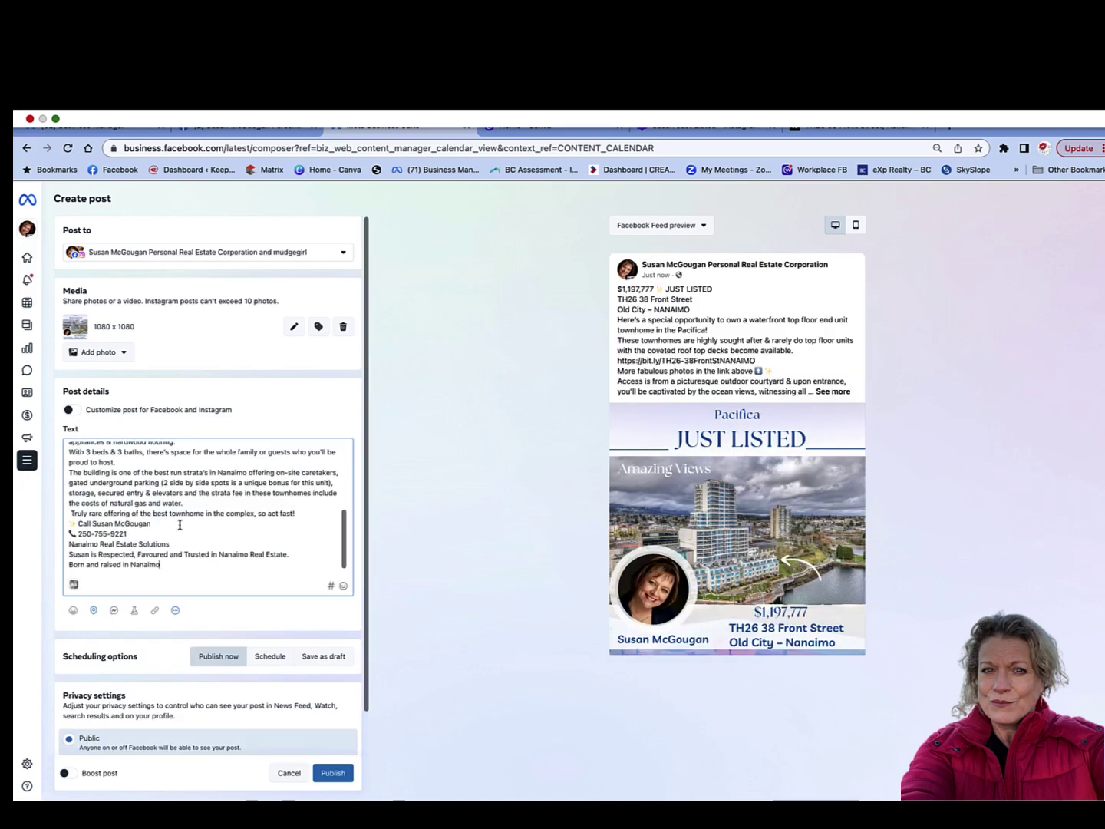
scroll(180, 524, up, 3)
scroll(179, 525, up, 2)
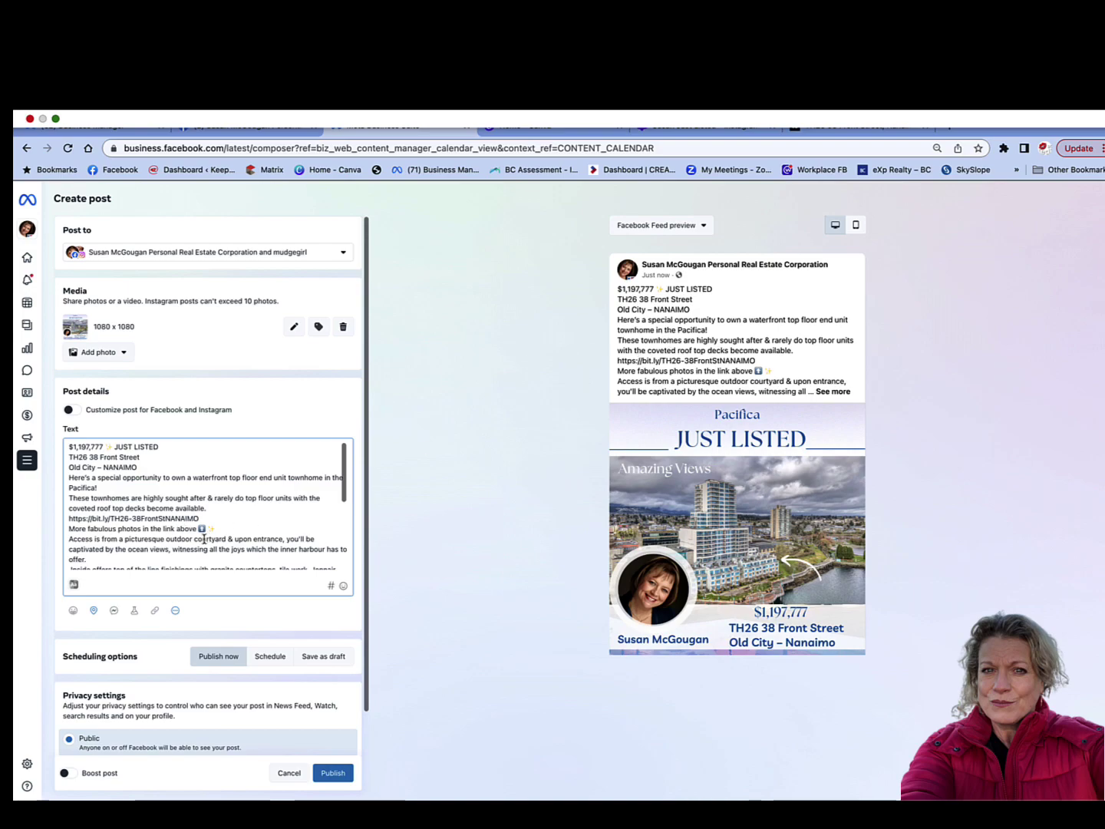
key(Return)
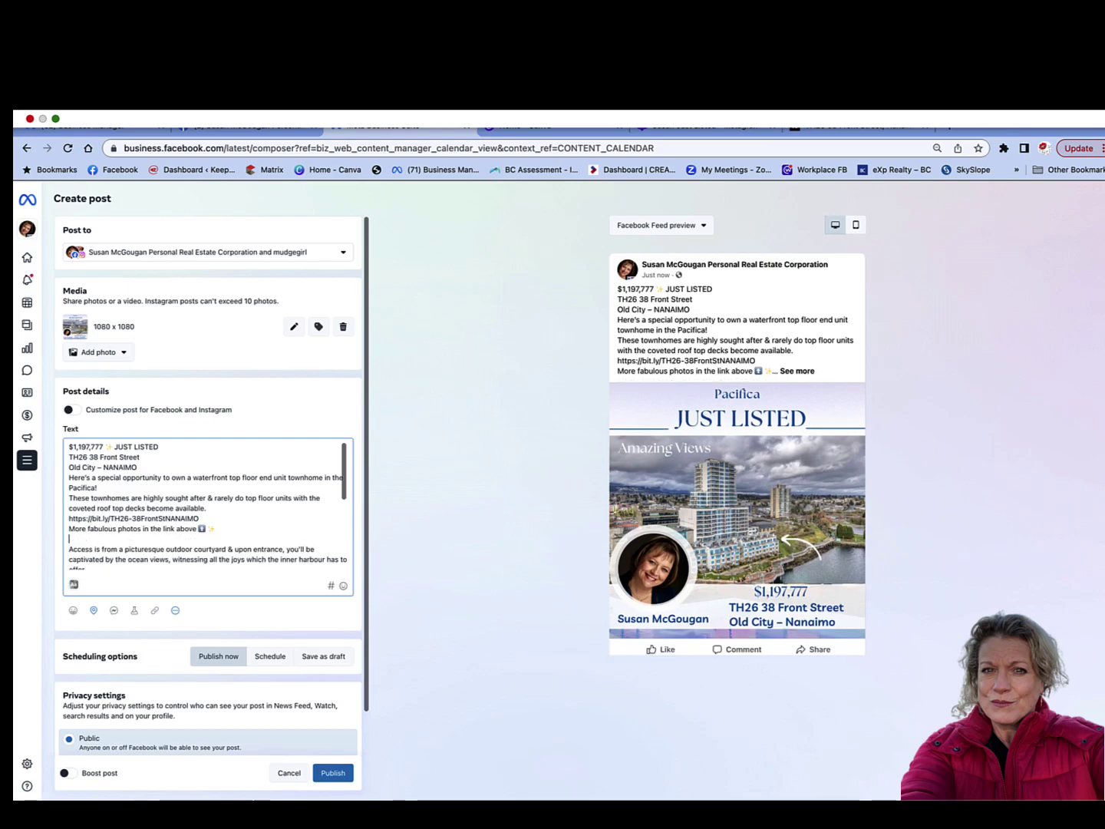
scroll(195, 531, down, 10)
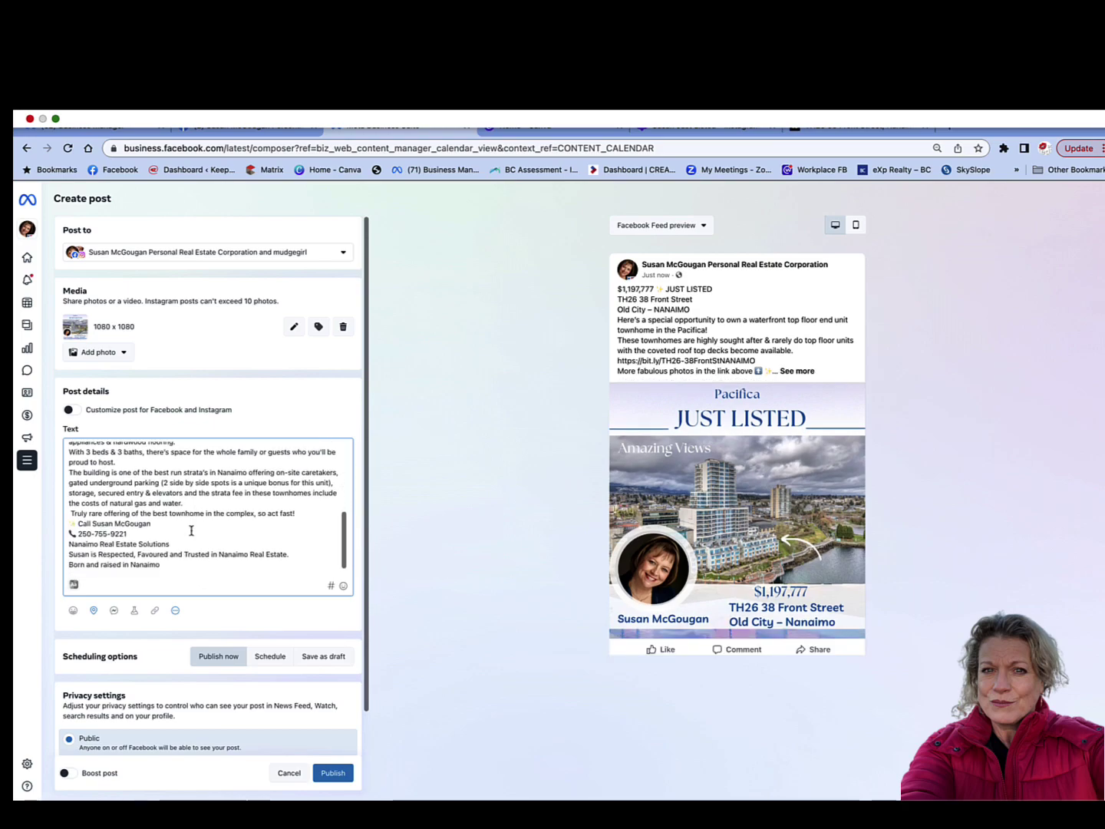
click(304, 513)
key(Return)
key(Return)
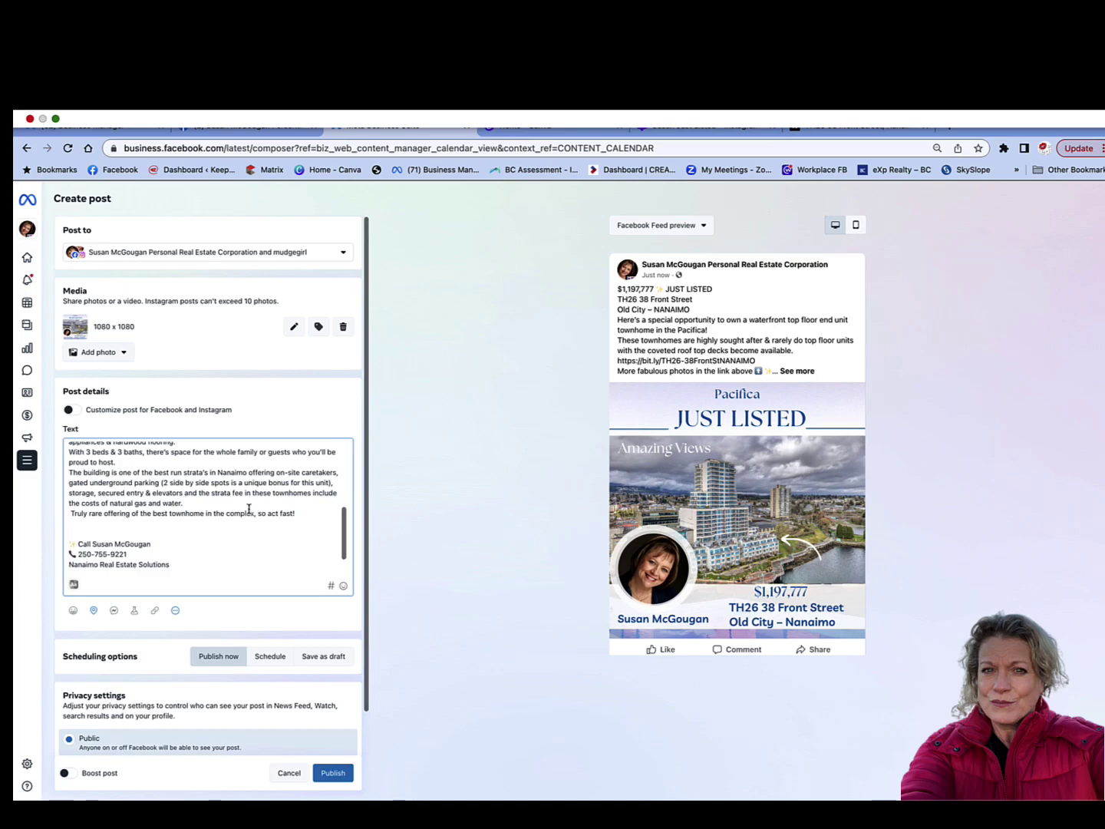
scroll(221, 507, up, 5)
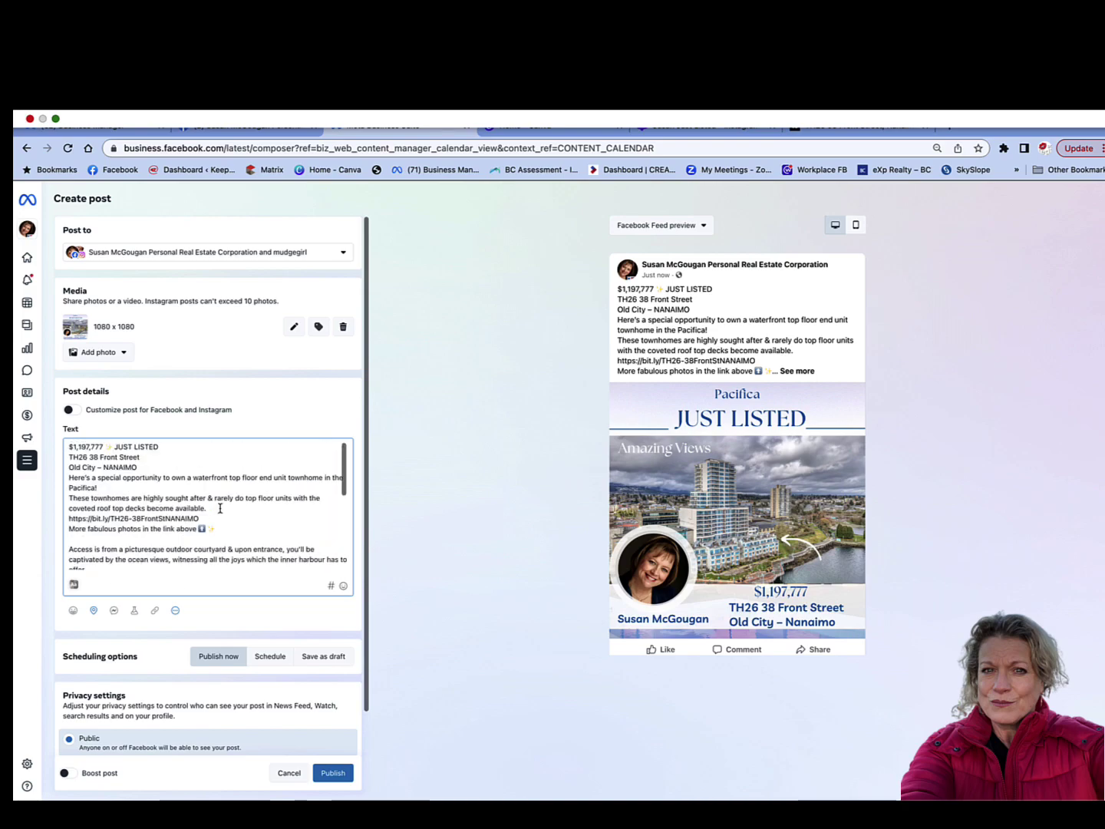
scroll(220, 508, down, 2)
scroll(220, 508, down, 3)
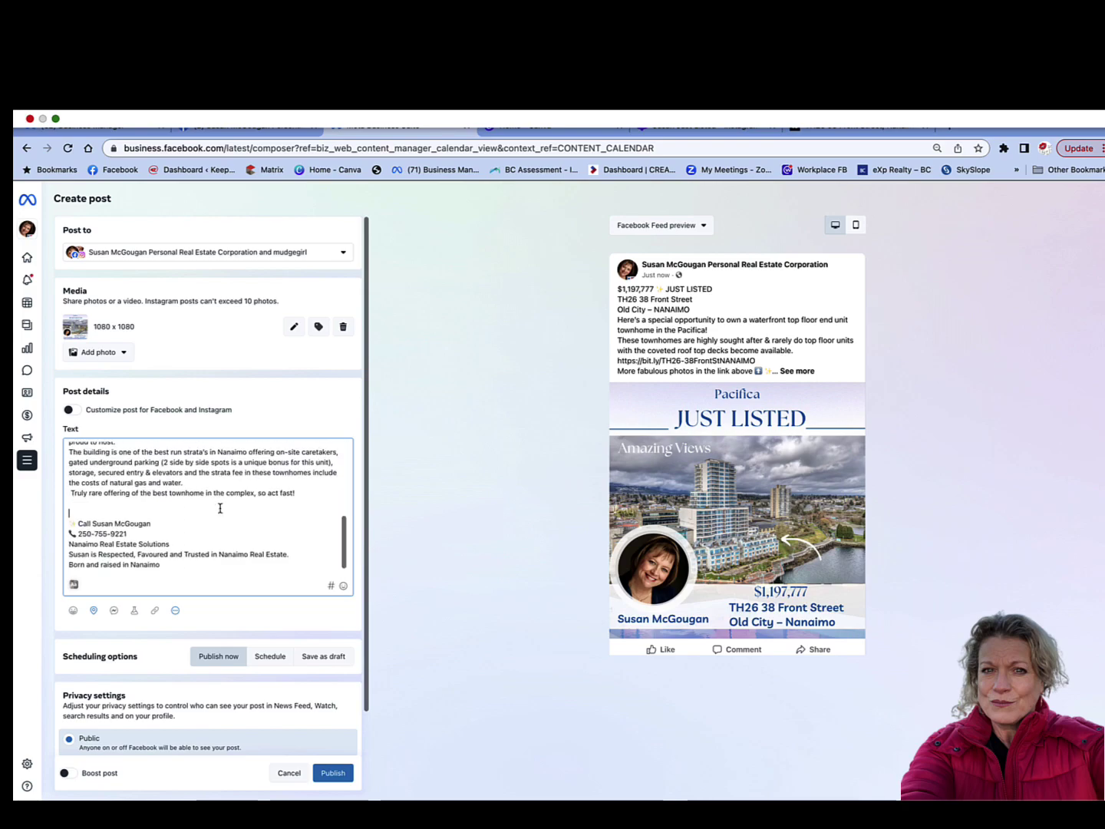
Search 'nanaimo bri' and save Nanaimo, British Columbia as the post's location.
click(93, 611)
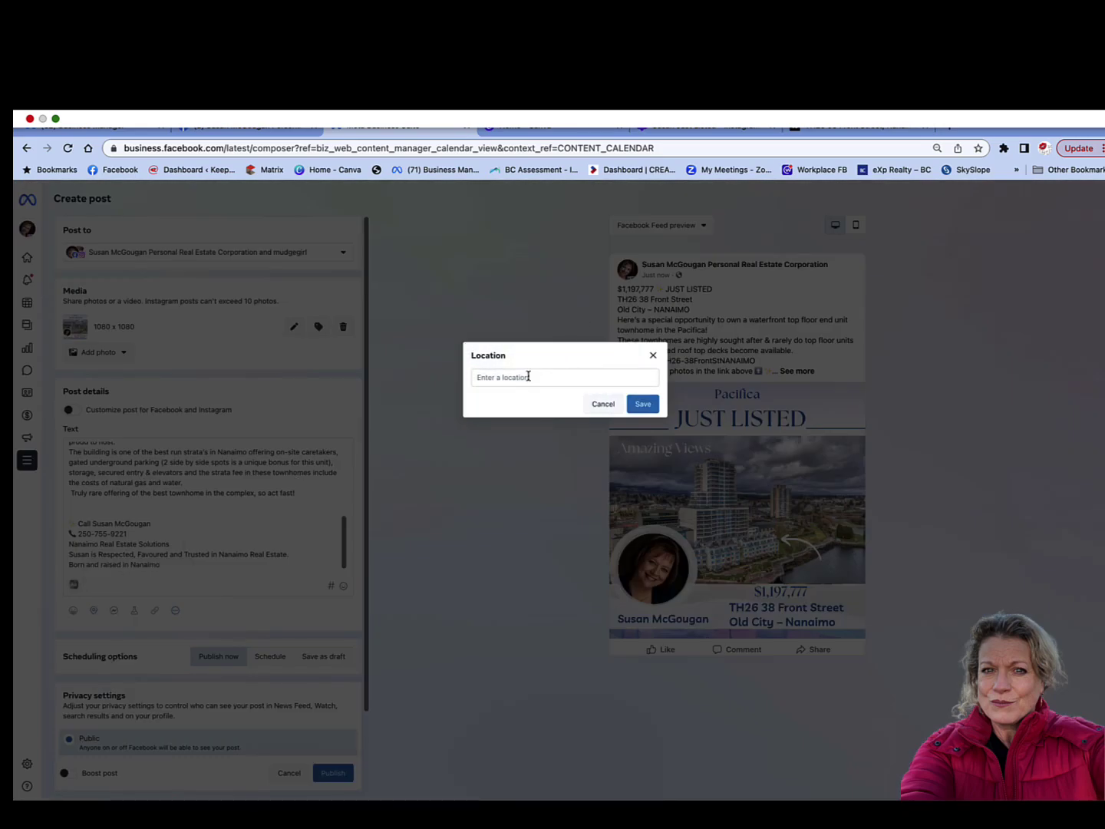
click(529, 377)
text(nanai)
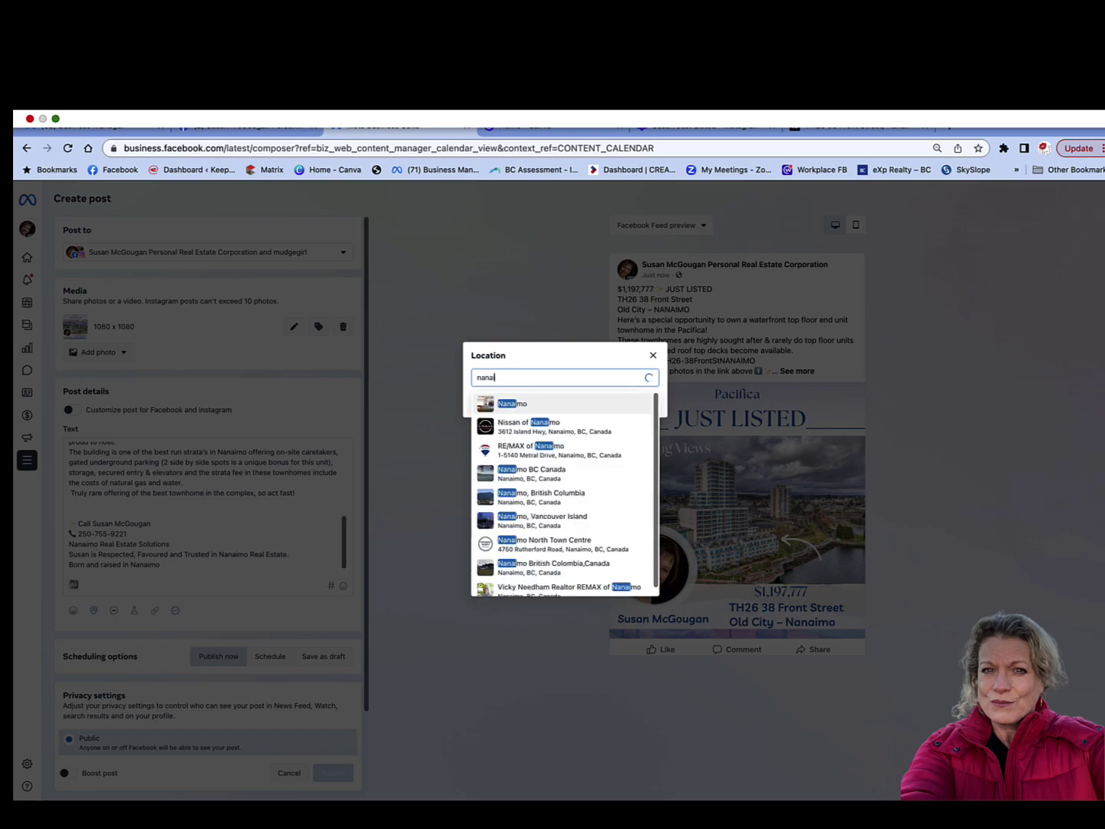
text(mo bri)
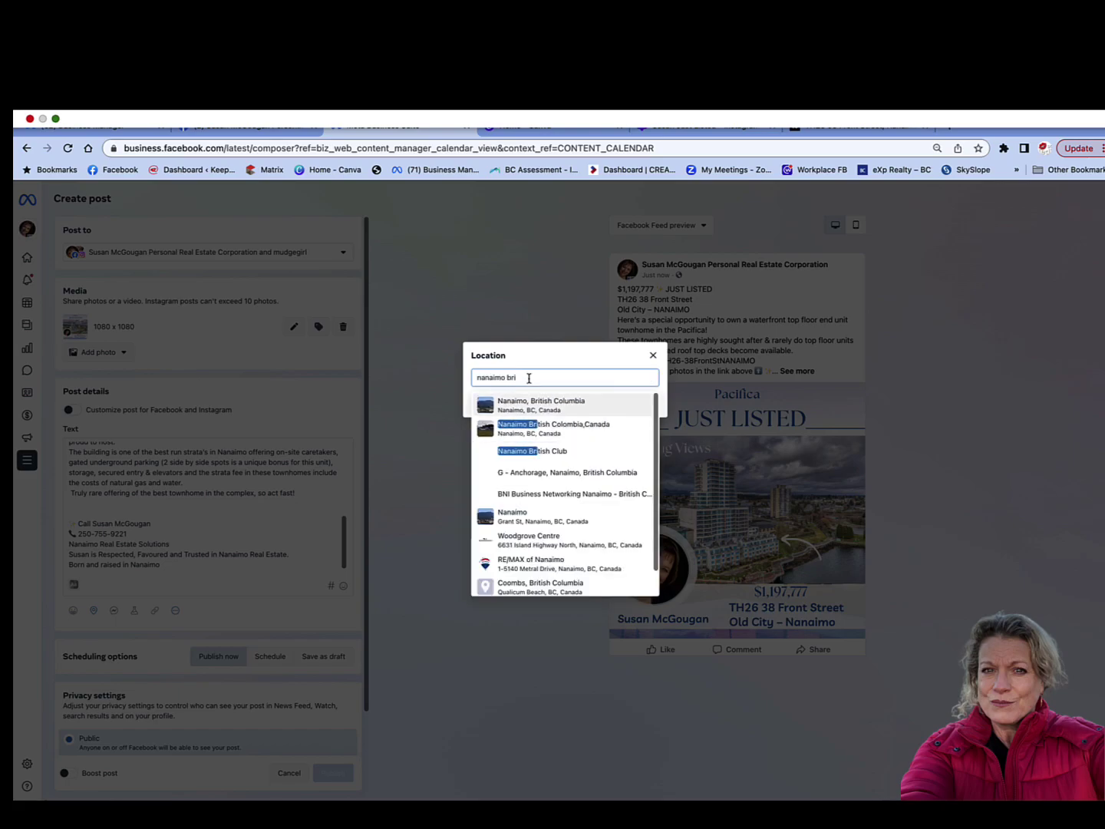
click(528, 402)
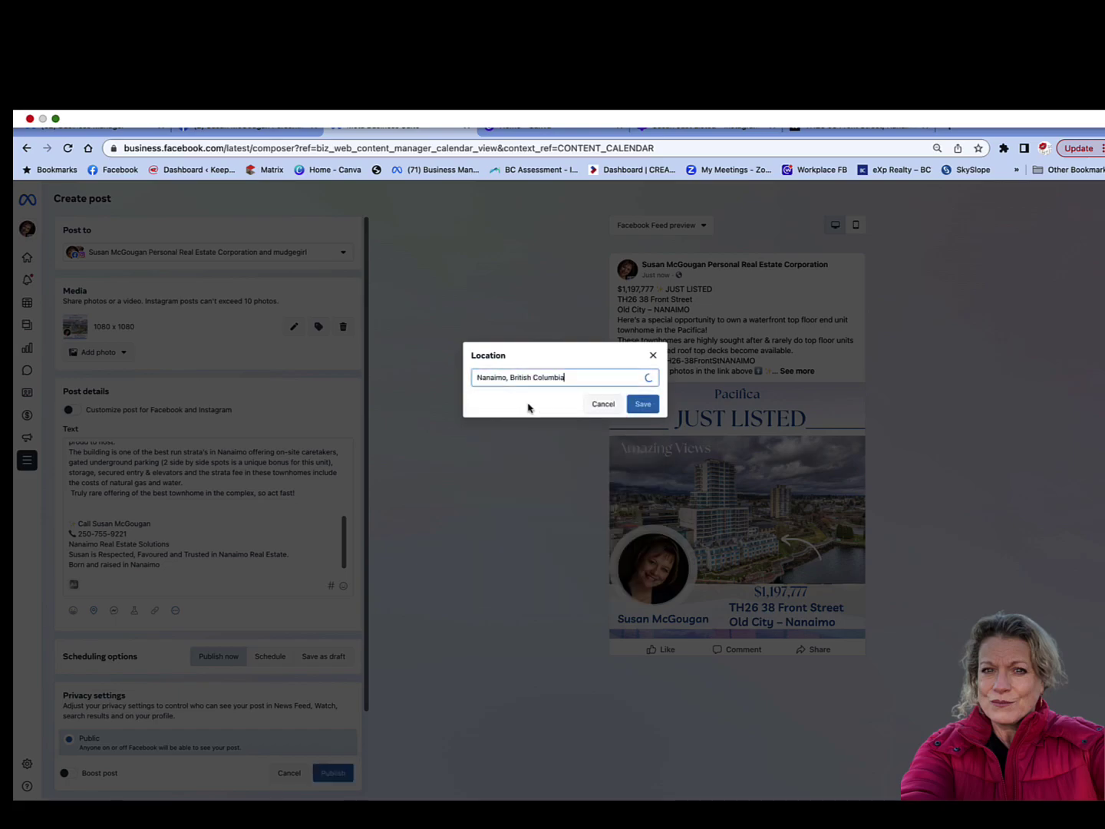
click(637, 404)
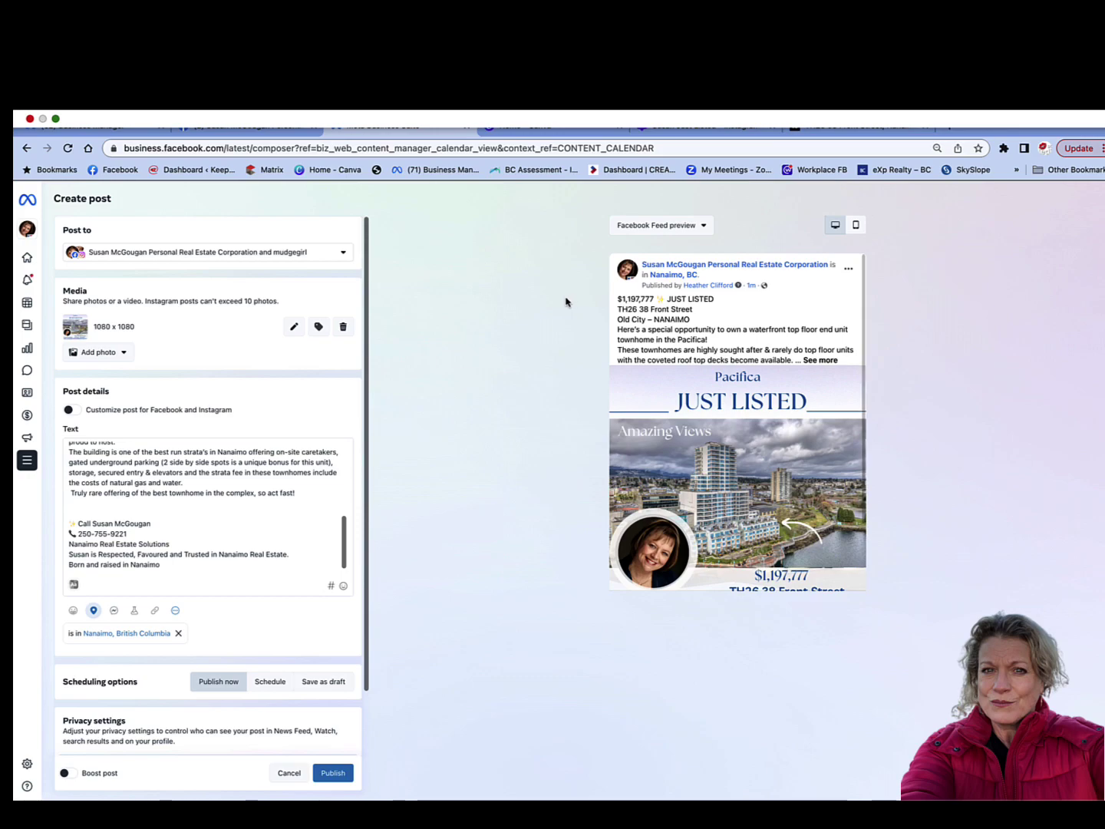
mouse_move(660, 279)
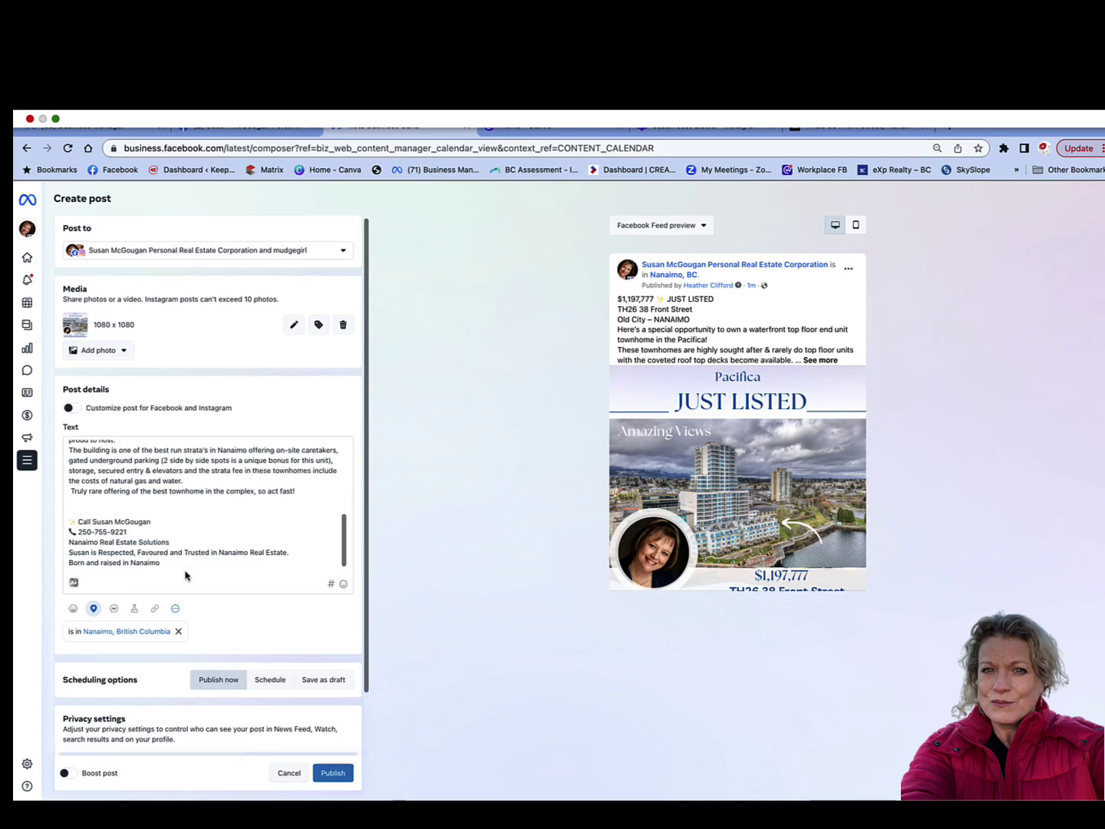
scroll(185, 574, down, 2)
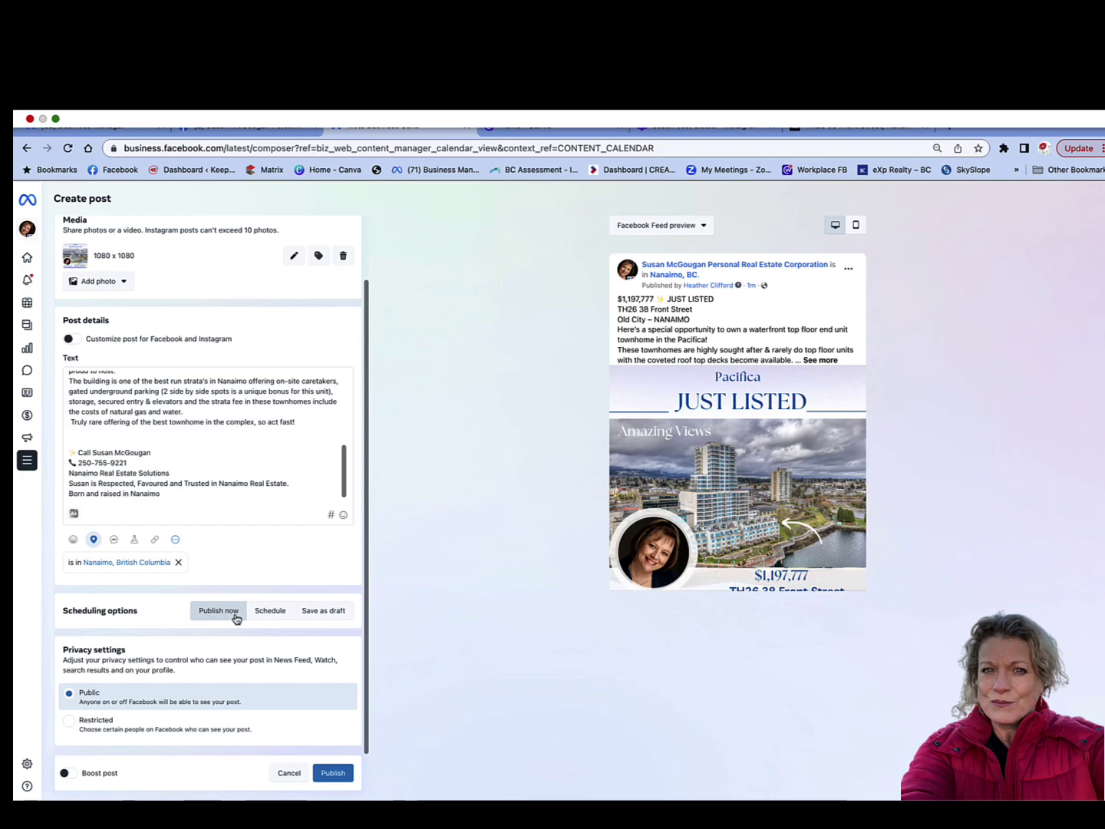
Set both the Facebook and Instagram publish dates to May 1, 2023.
click(273, 612)
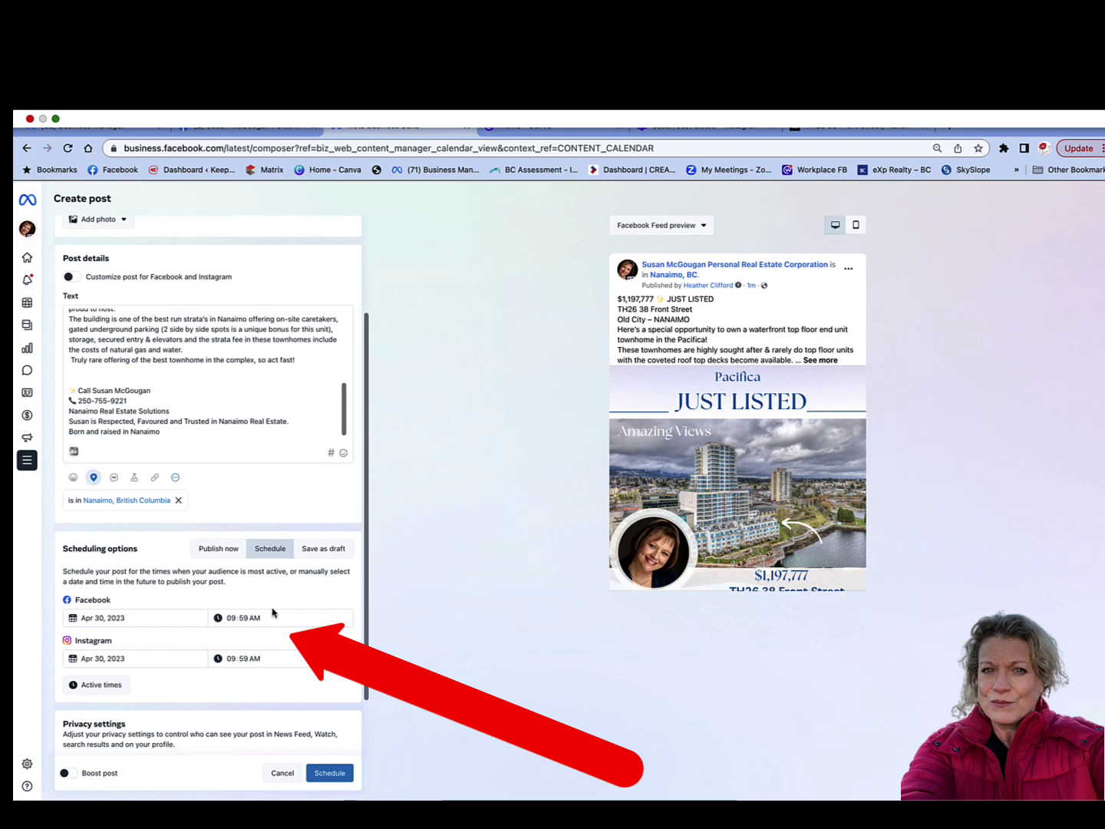
click(92, 620)
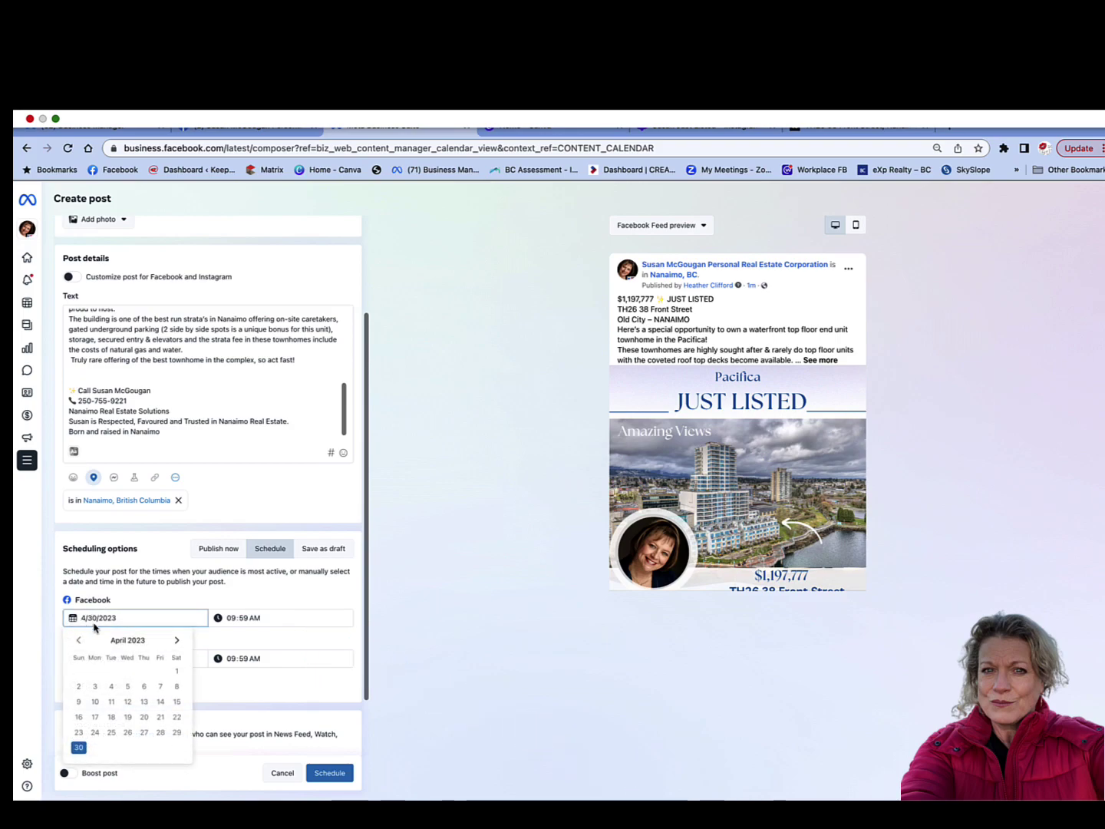
click(177, 640)
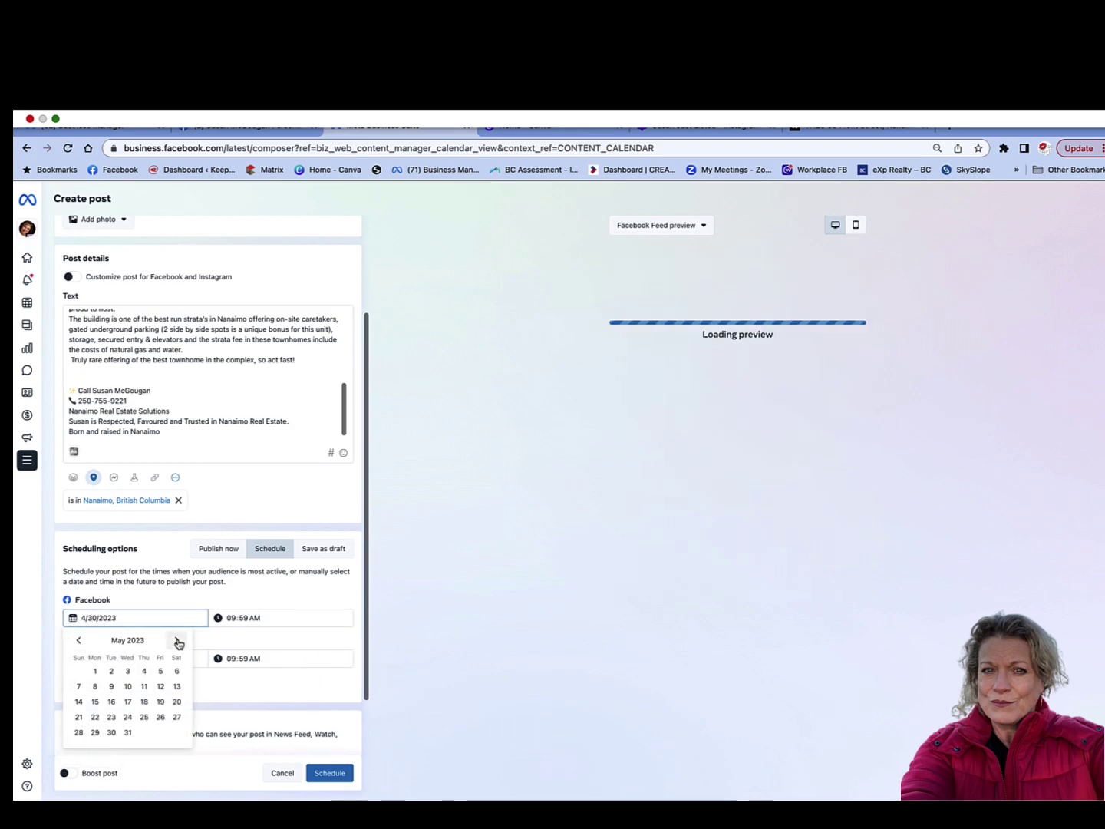
click(95, 671)
scroll(95, 670, down, 2)
click(108, 583)
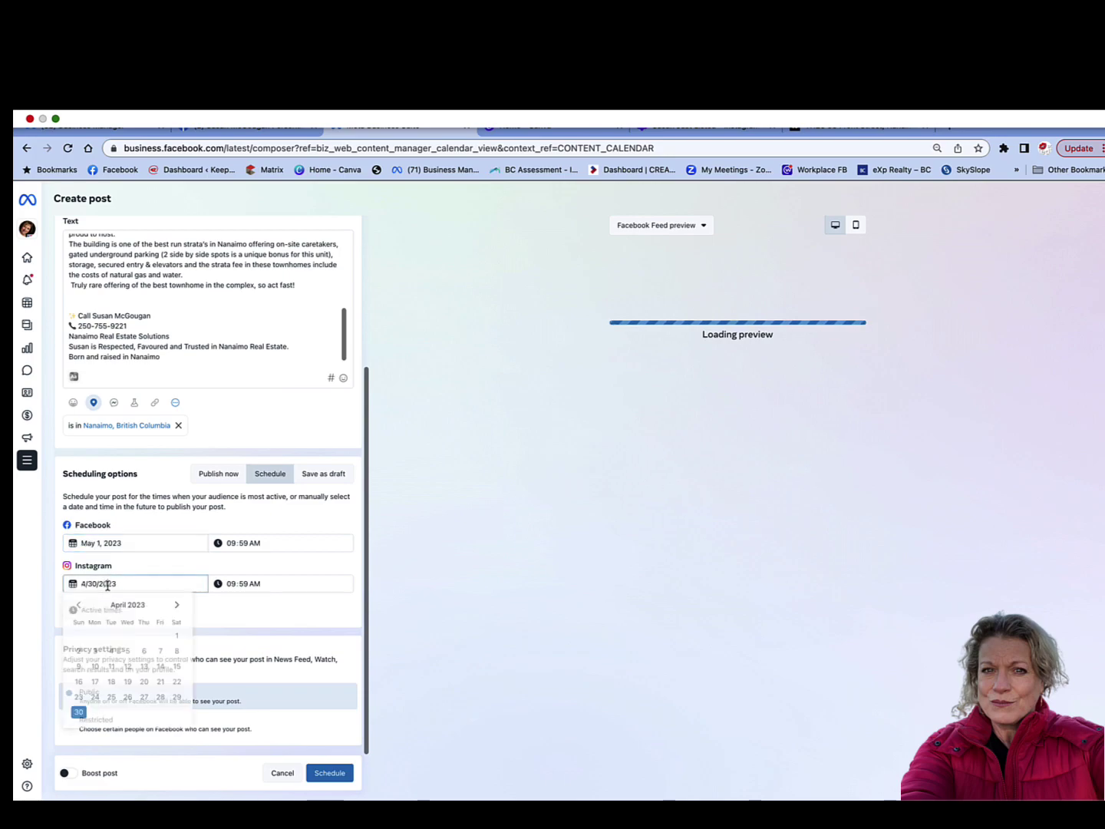
click(176, 606)
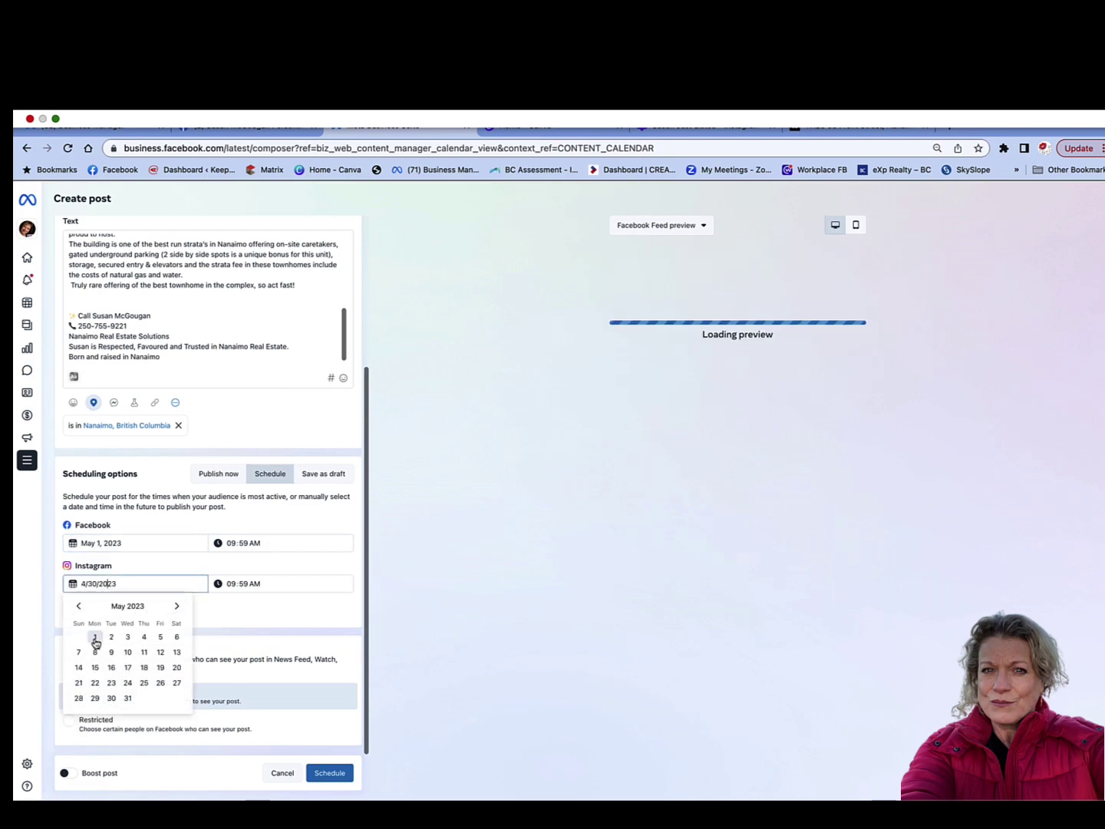
click(95, 637)
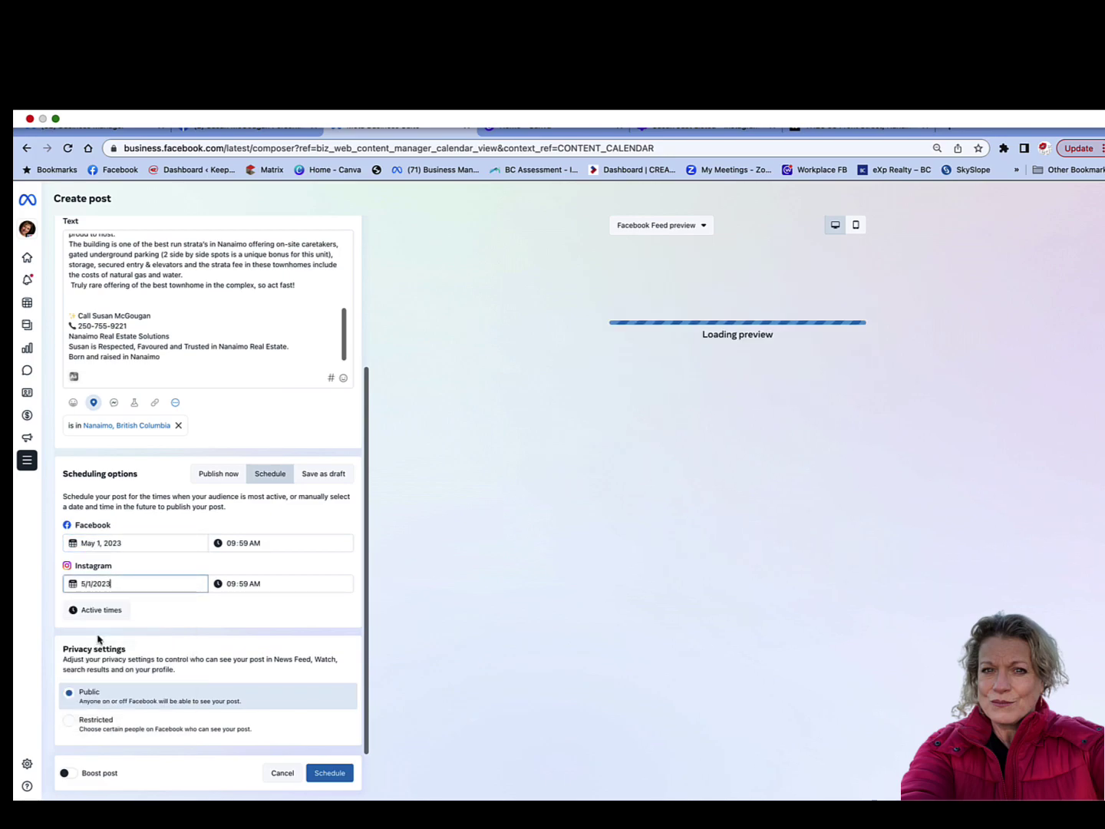
Change the Facebook and Instagram publish hours to 06.
click(232, 543)
text(6)
click(230, 583)
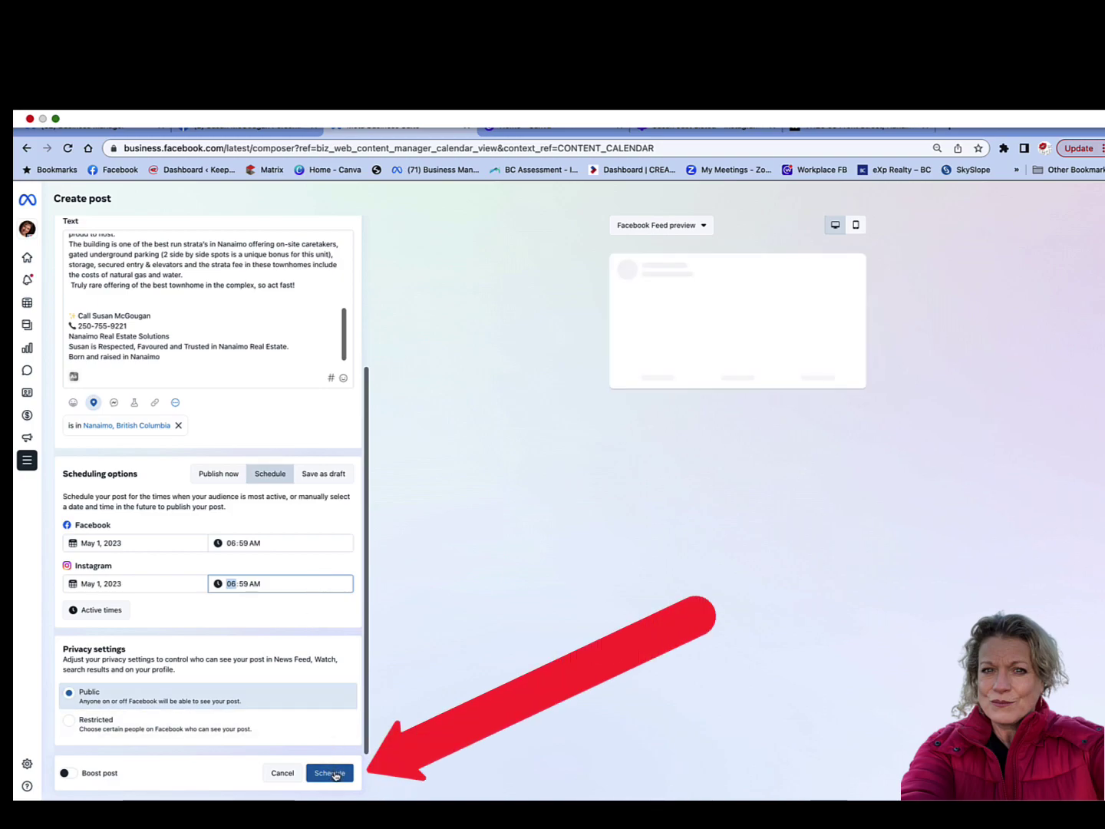
Schedule the post, then open the 6:59 AM Mon 1 post's details and actions menu.
click(336, 773)
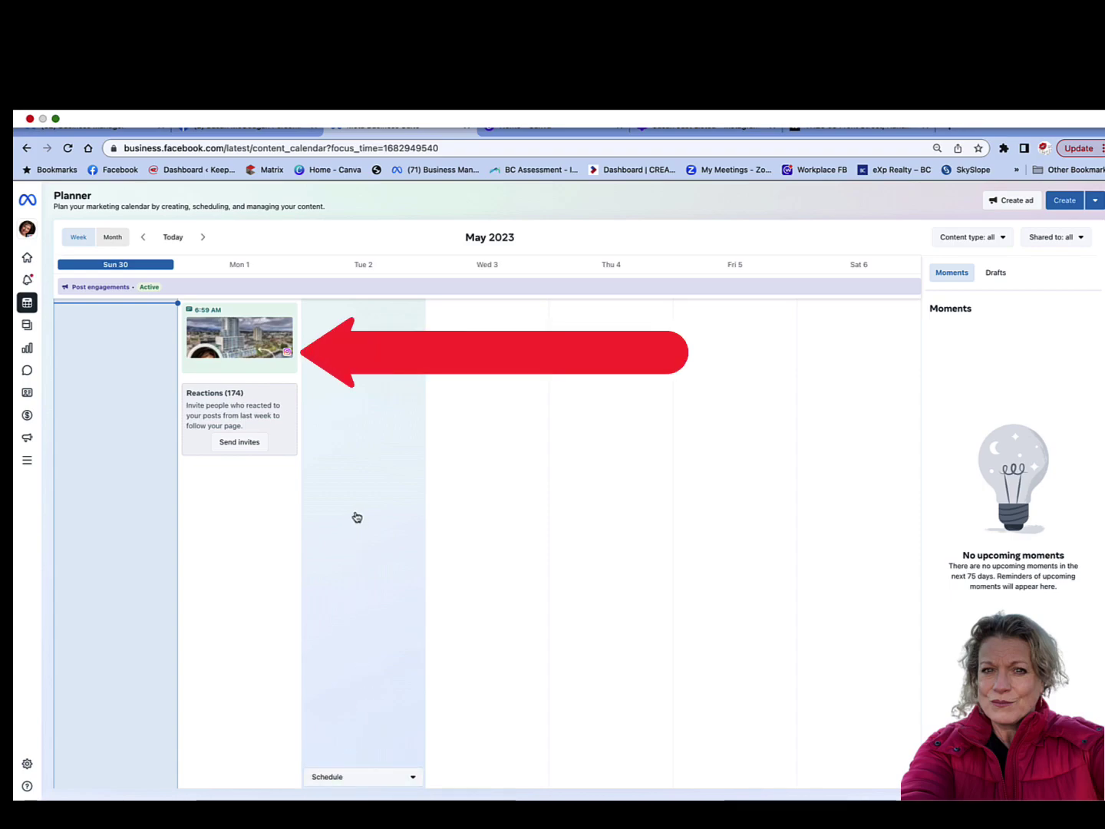
click(244, 341)
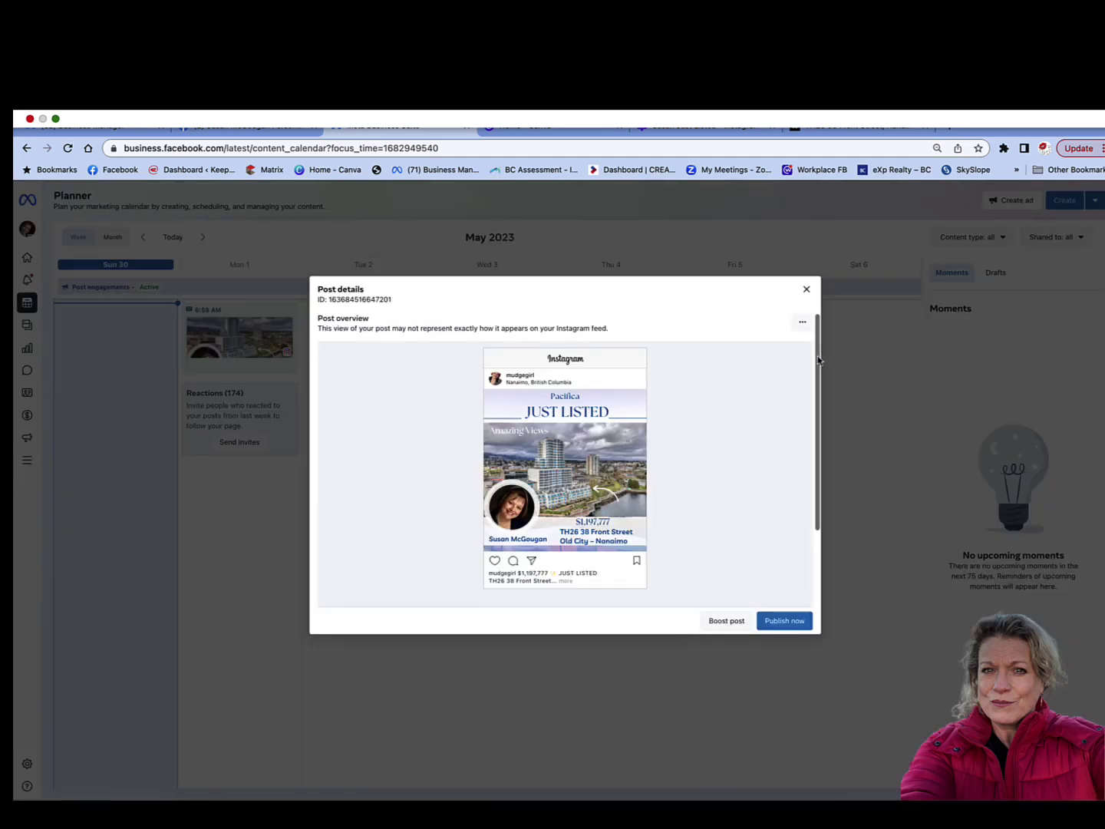
click(803, 326)
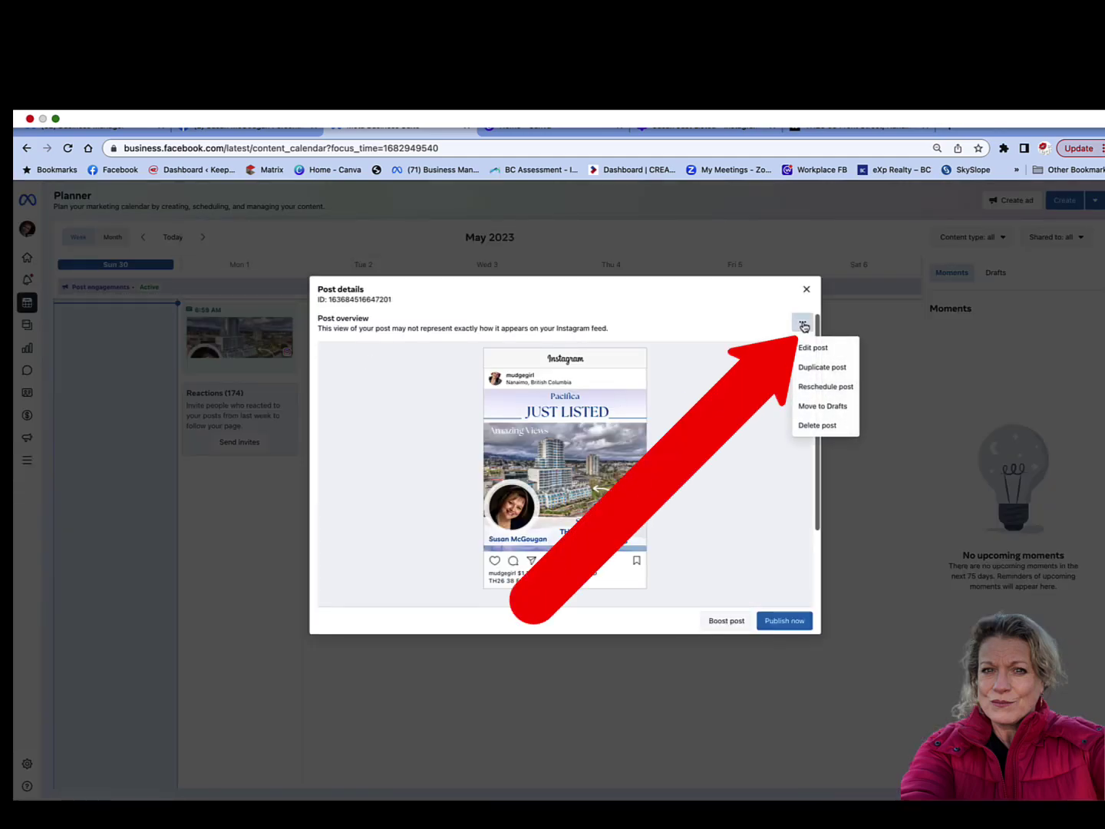
Open the post in Edit post and delete the bit.ly link and photos lines.
click(807, 350)
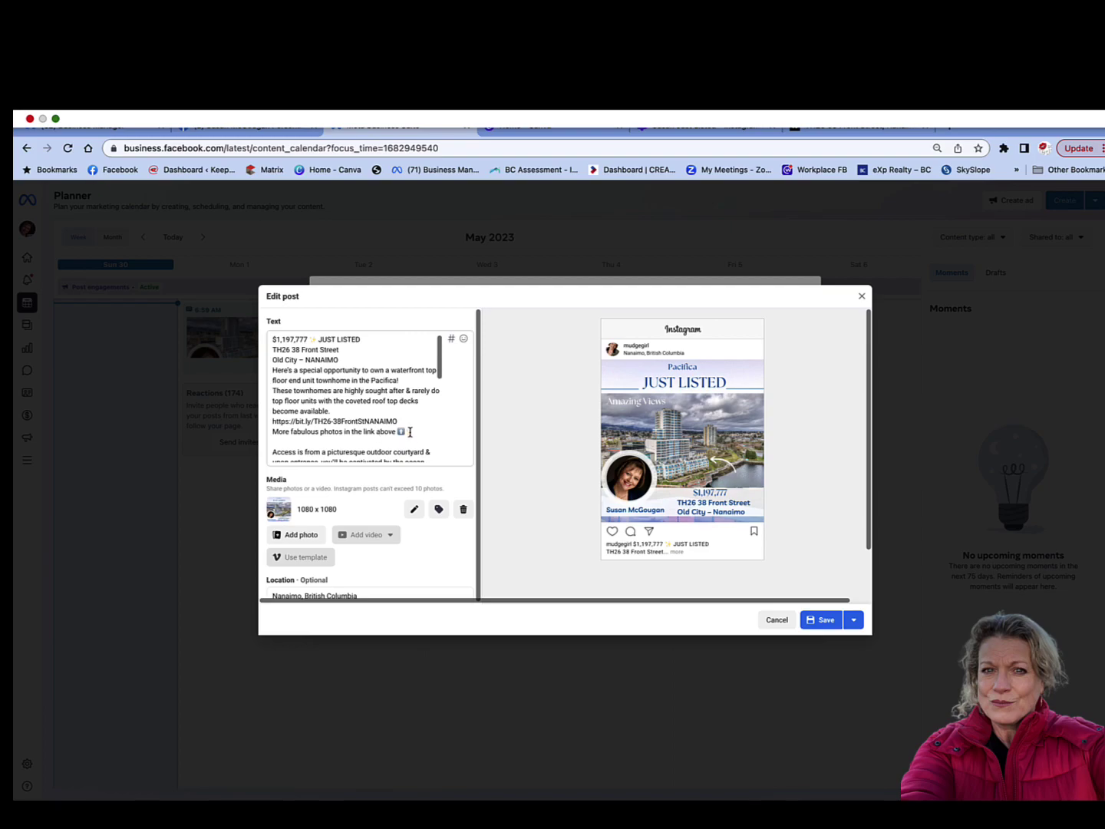
drag(410, 431, 265, 427)
key(BackSpace)
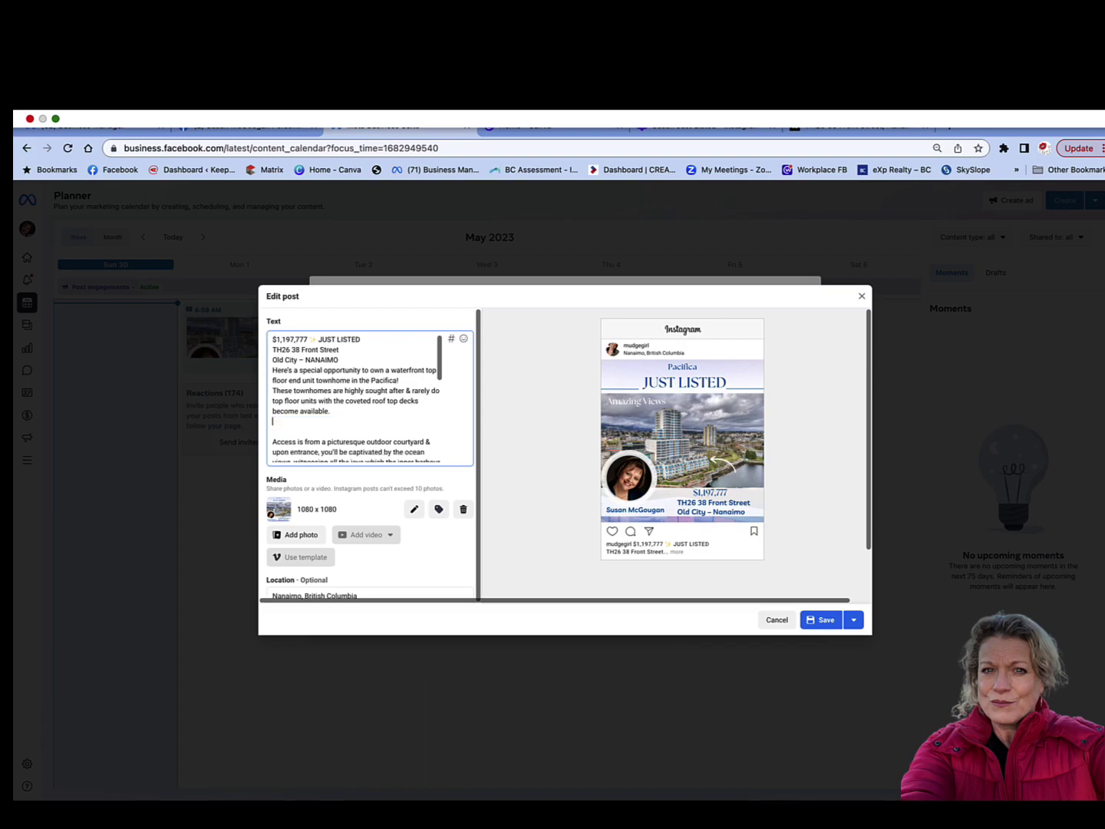
scroll(350, 438, down, 10)
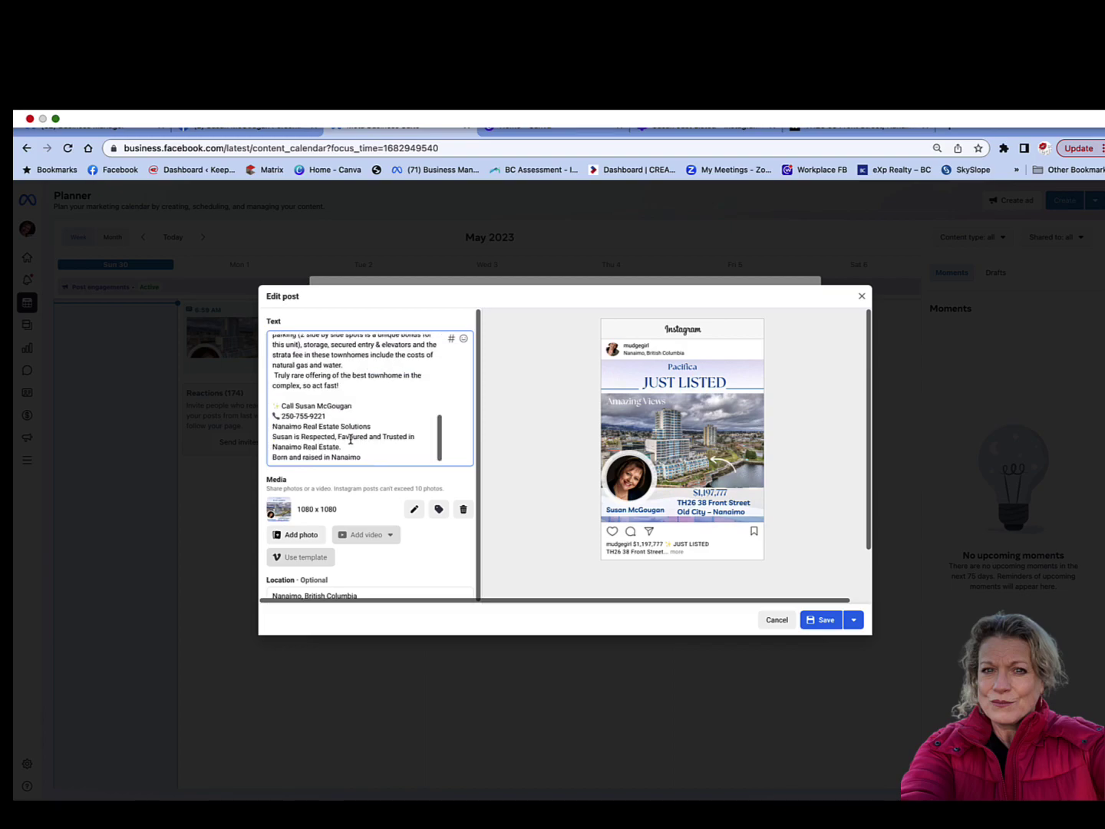
Append hashtags #nanaimorealestate, #condolivingnanaimo and #oceanviewnanaimo at the caption's end.
key(Return)
key(Return)
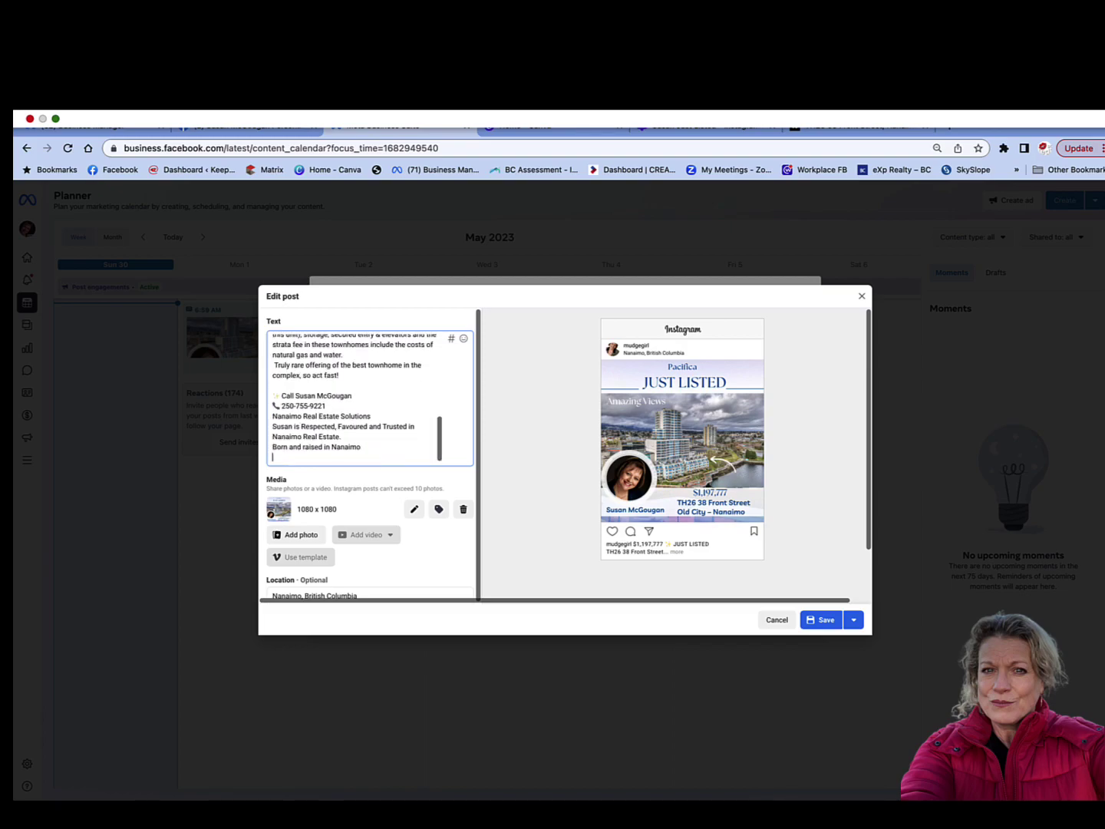
text(#nanaimo)
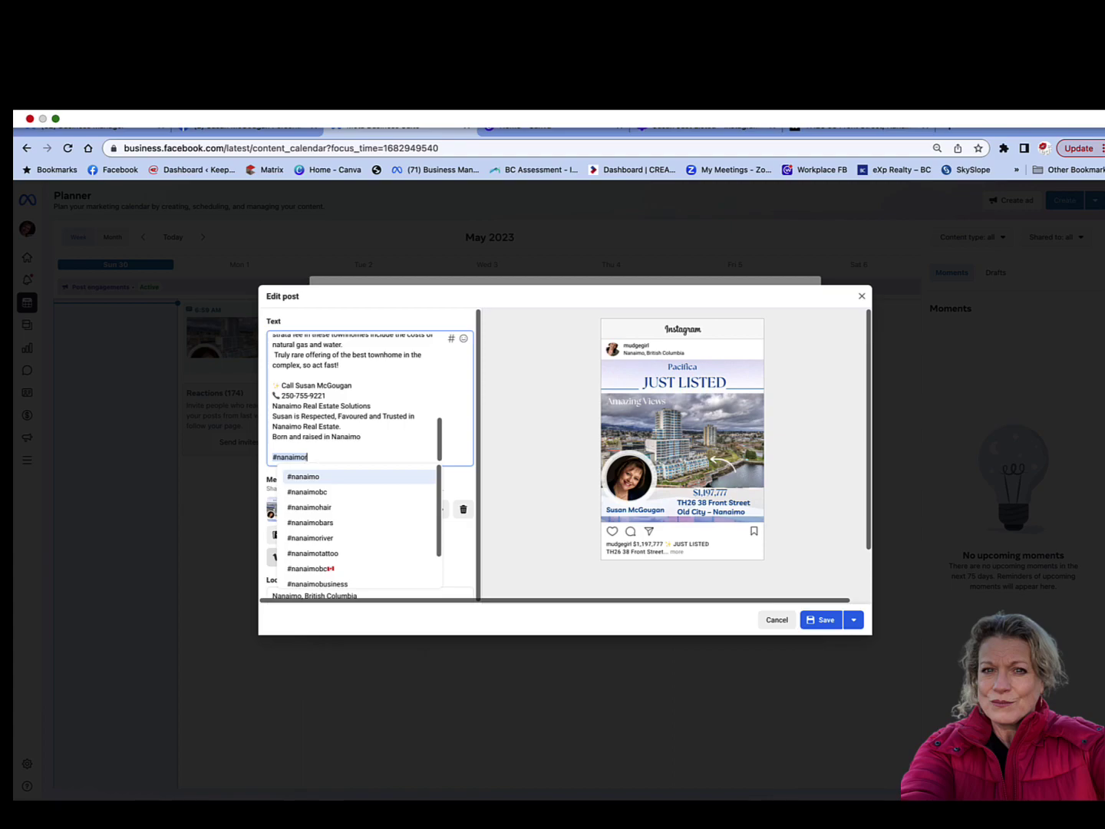
text(realestate)
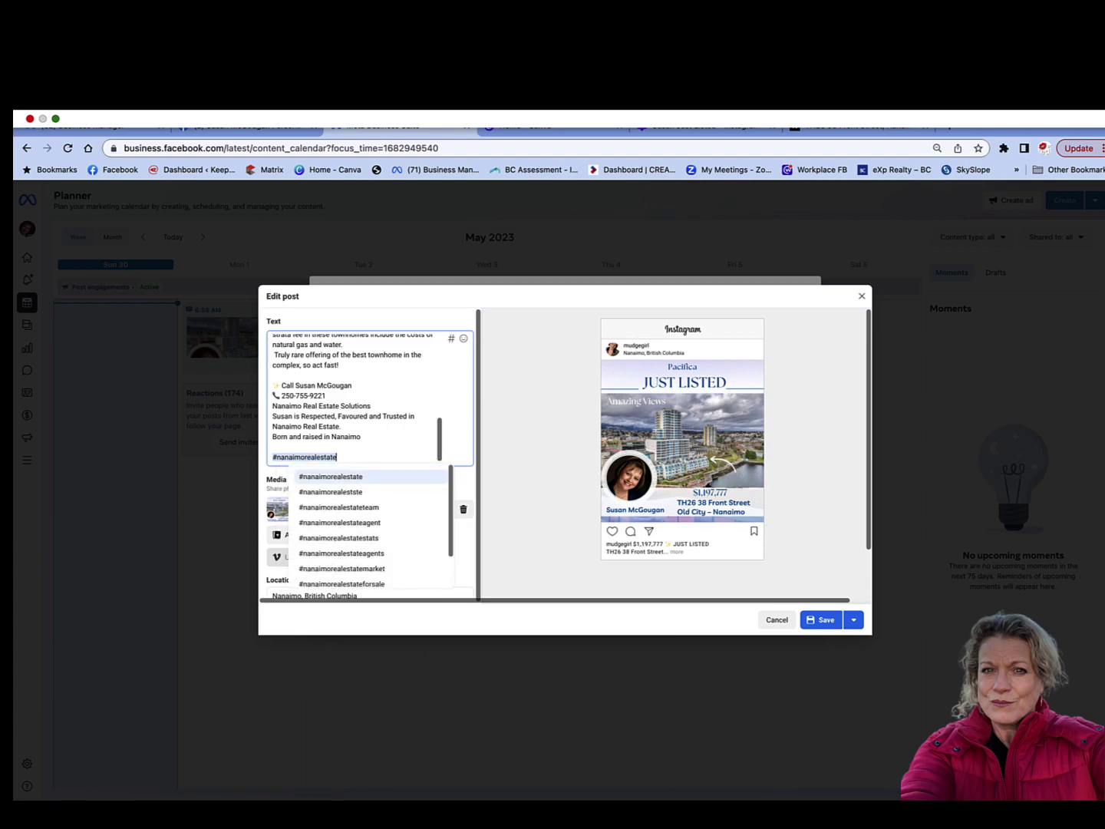
click(368, 483)
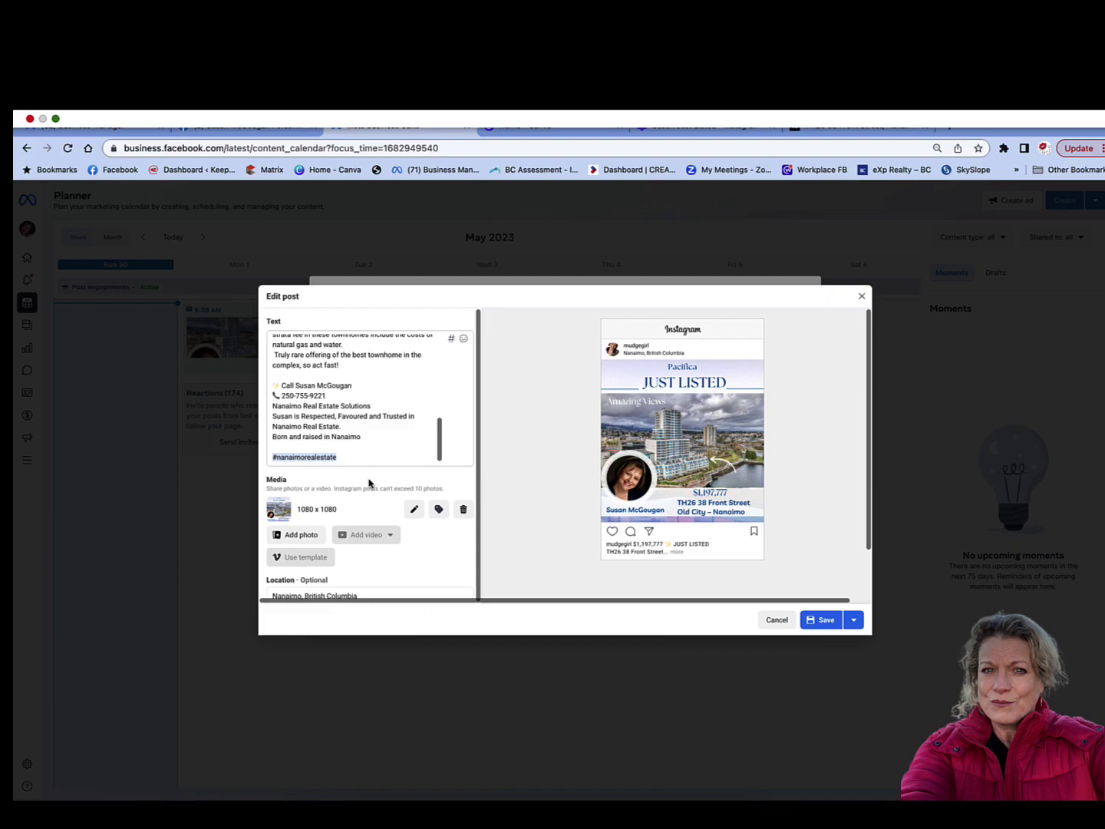
click(369, 457)
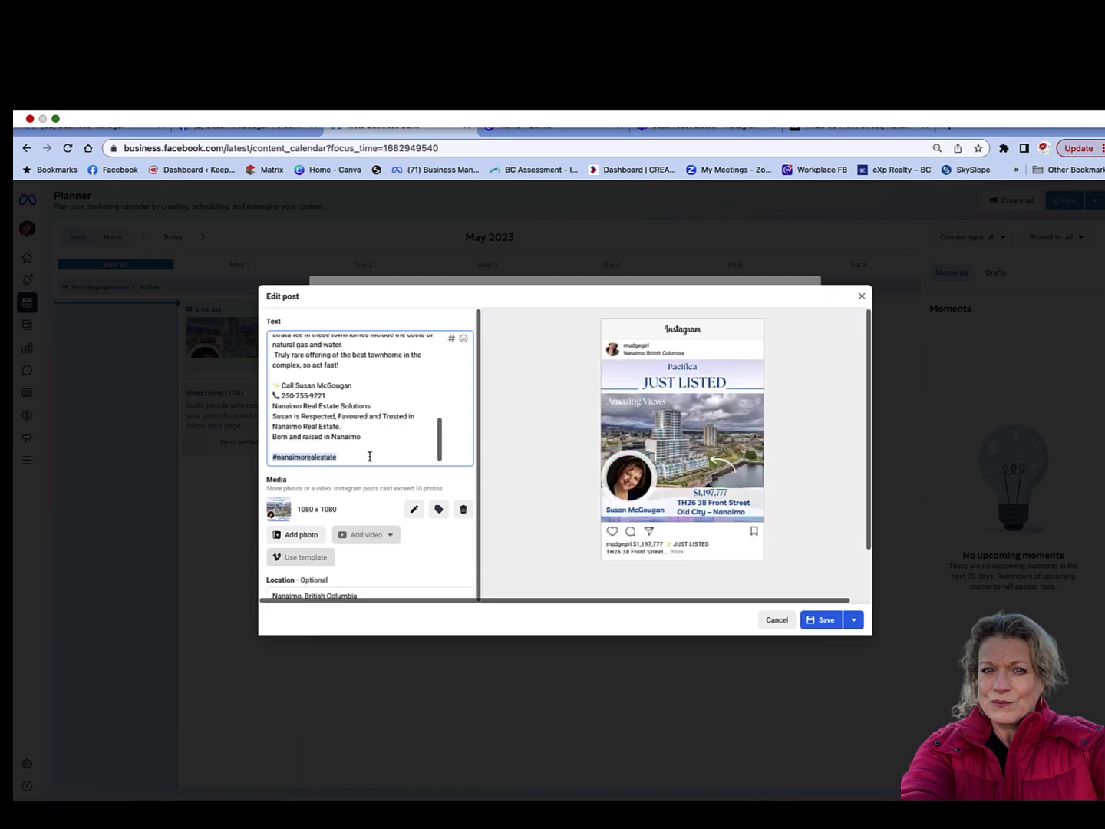
text(#condolivingnanaimo #oceanviewnanaimo)
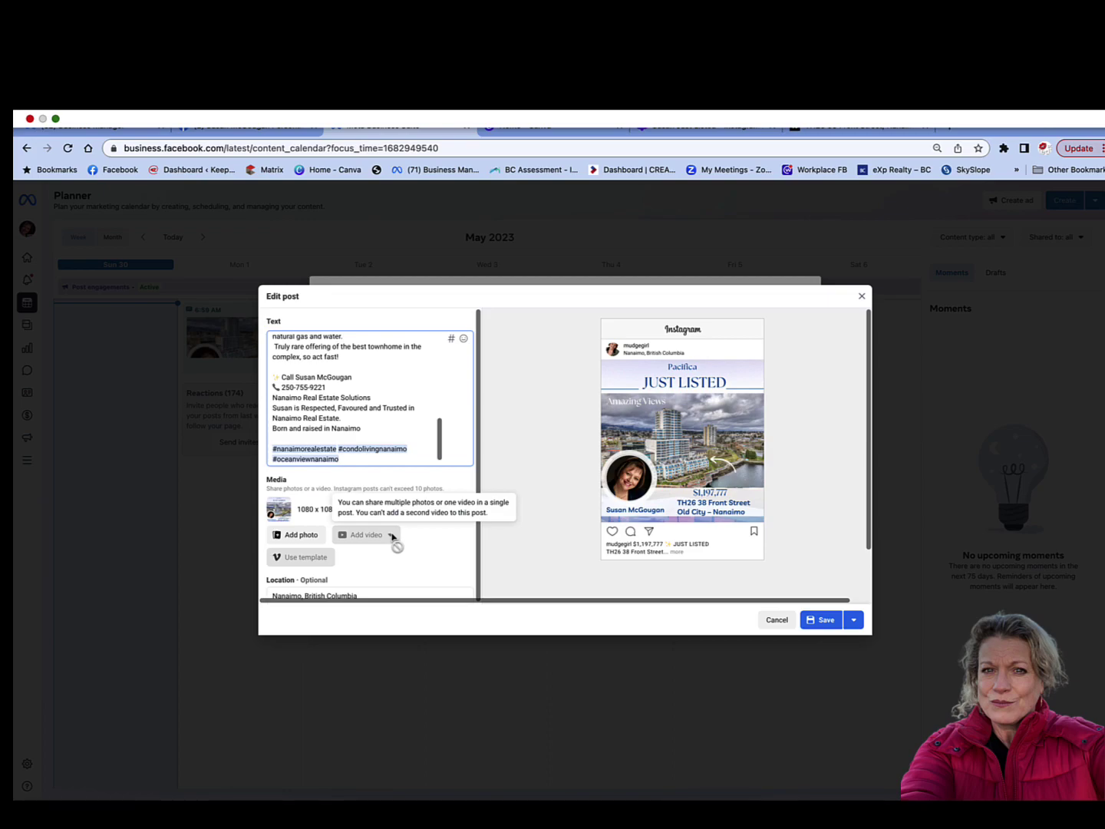
scroll(394, 389, up, 10)
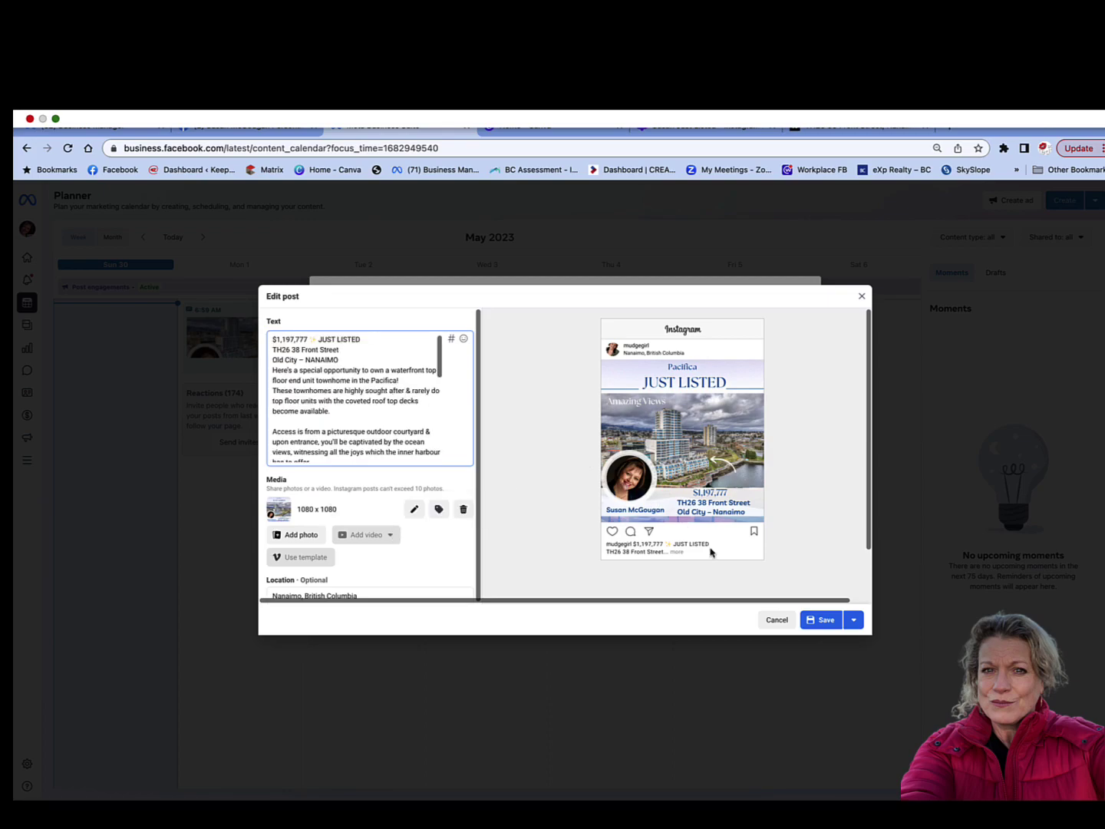
Save the edited caption and confirm both 6:59 AM Mon 1 posts in the Planner.
click(826, 620)
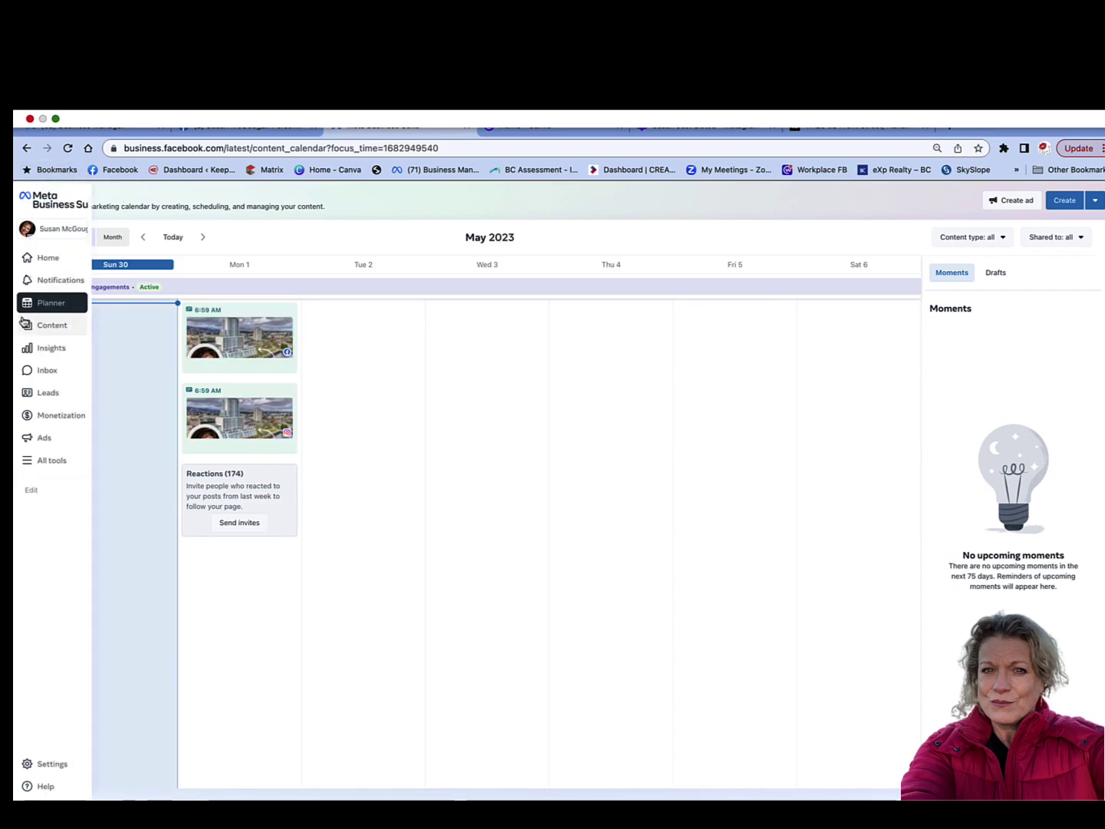
click(57, 331)
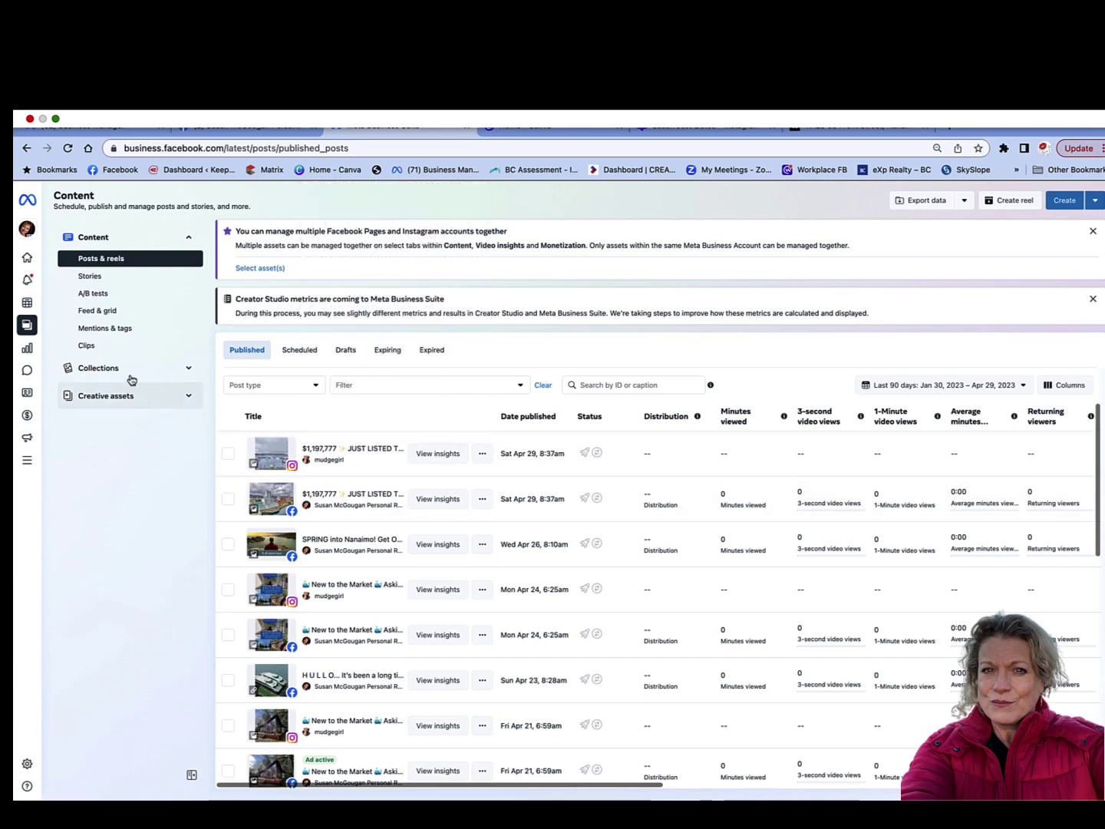
mouse_move(29, 311)
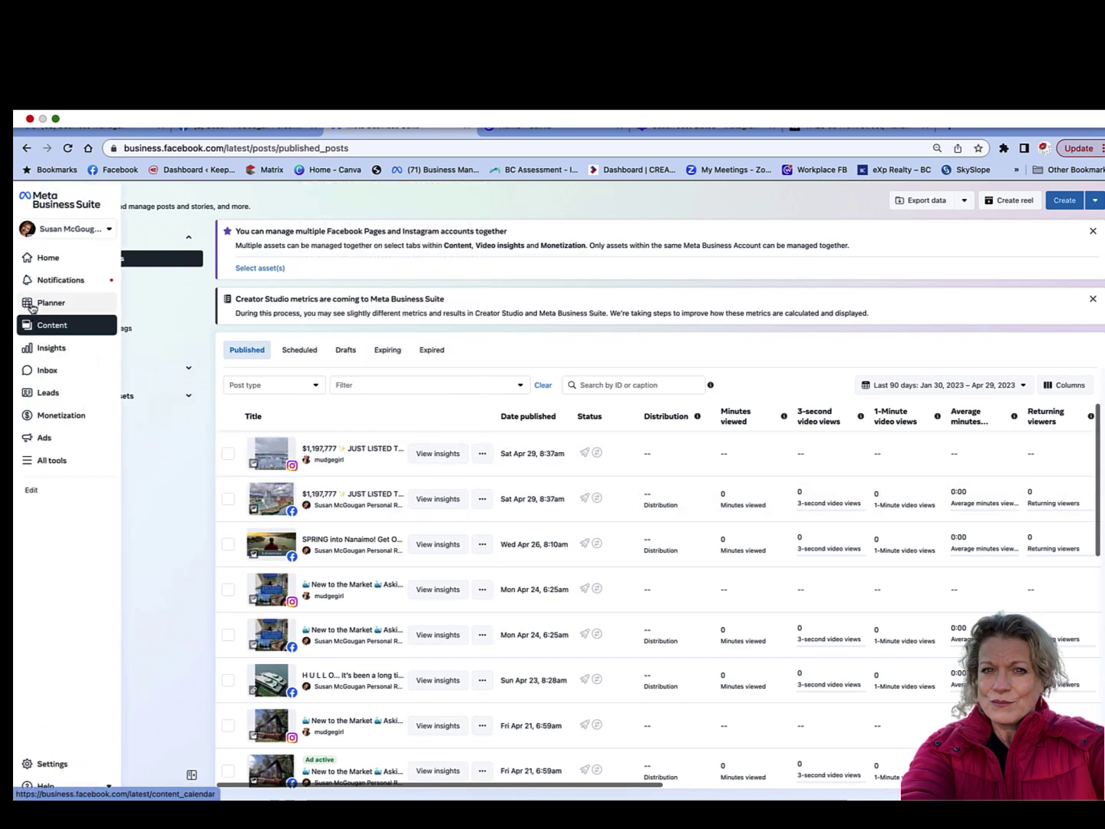
click(31, 307)
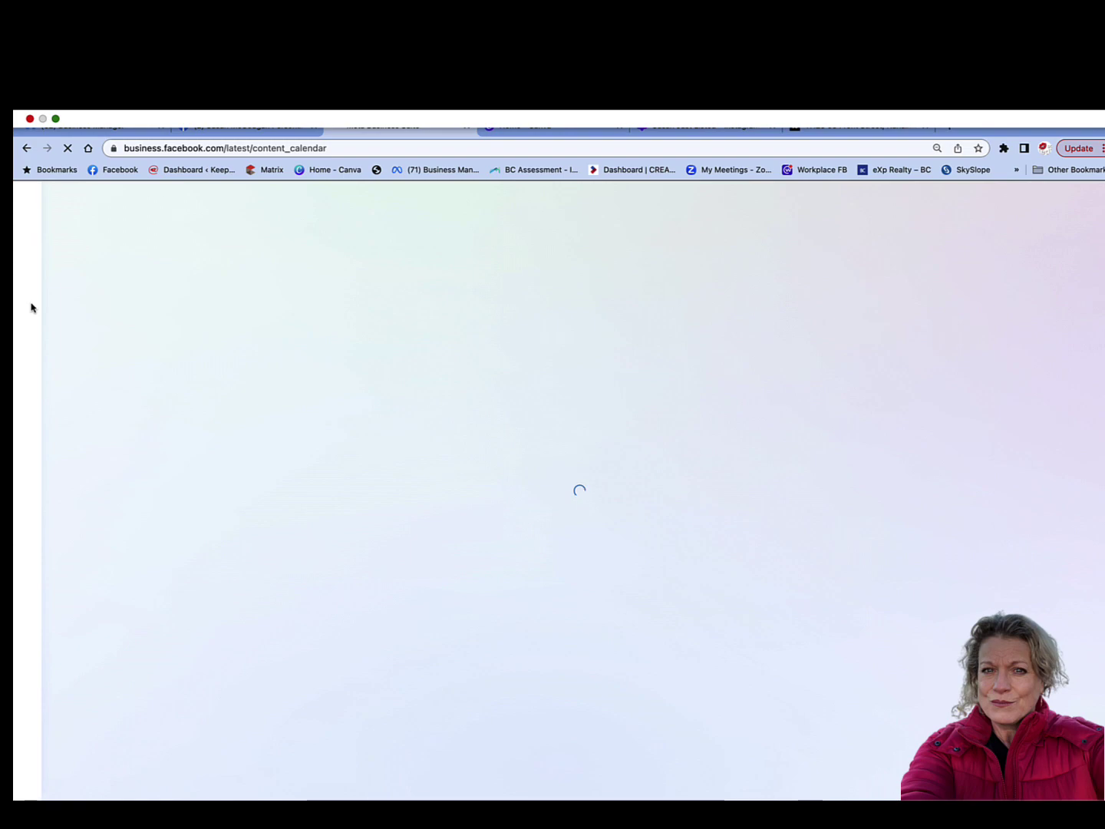